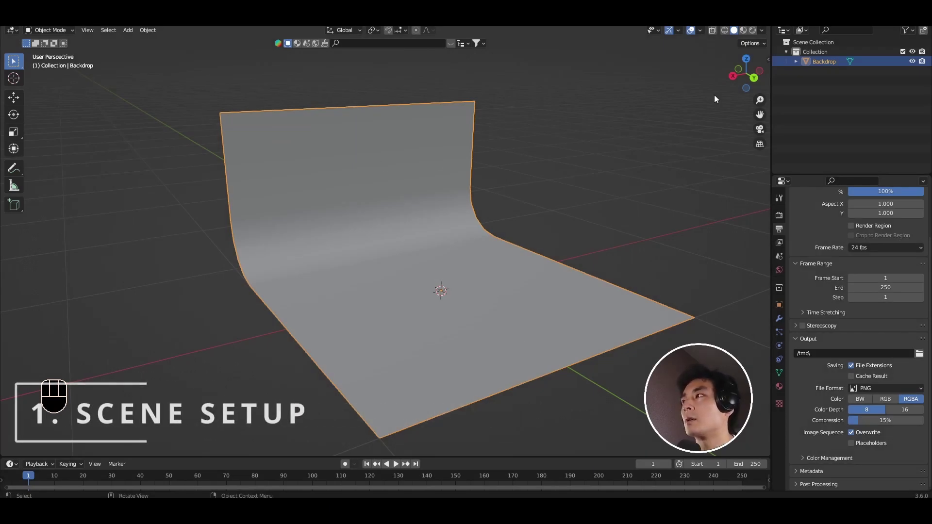
Step: Preview the curved backdrop in Rendered shading, orbit around it, then return to Solid shading
left_click(751, 31)
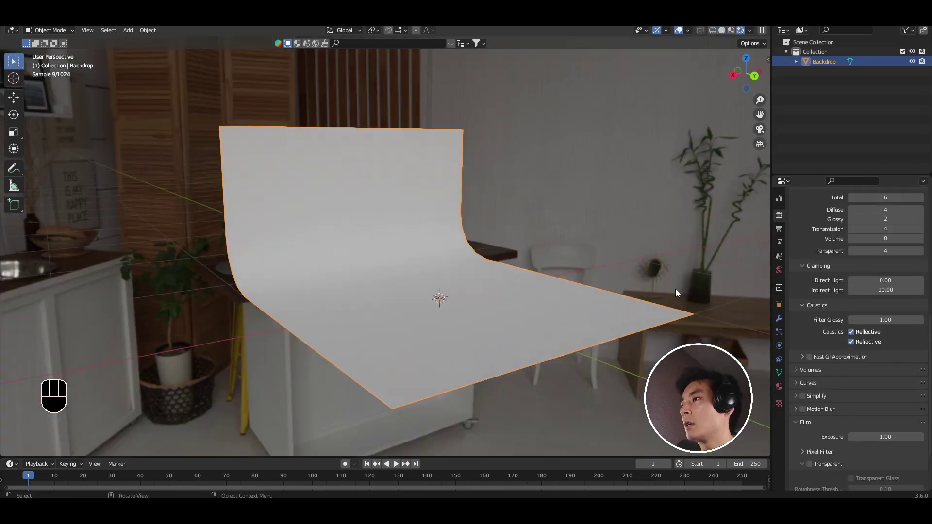
mouse_move(675, 290)
middle_mouse_down()
mouse_move(588, 205)
mouse_move(630, 221)
mouse_move(685, 199)
mouse_move(585, 226)
mouse_move(607, 204)
mouse_move(587, 266)
mouse_move(525, 307)
mouse_move(520, 297)
middle_mouse_up()
left_click(722, 30)
Step: Add a UV sphere, shrink it to a small ball and raise it above the floor
key("shift+a")
mouse_move(400, 235)
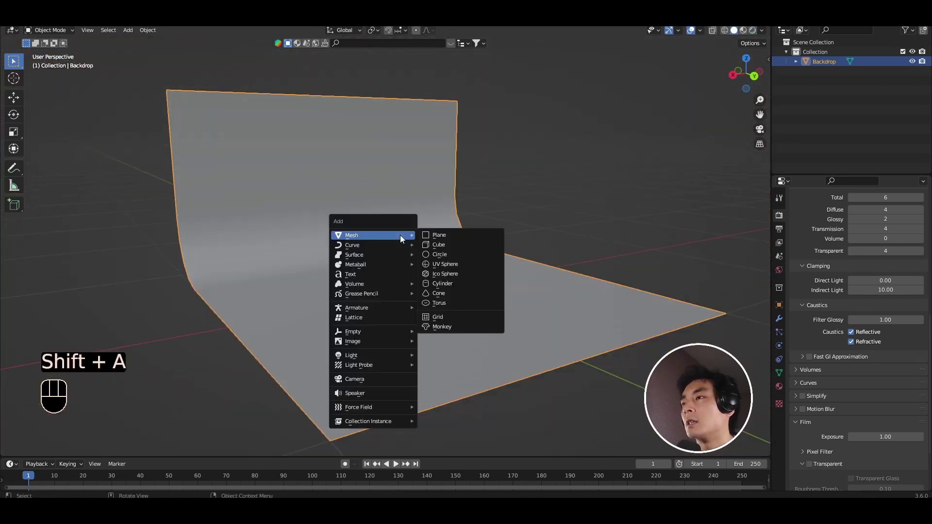
left_click(448, 262)
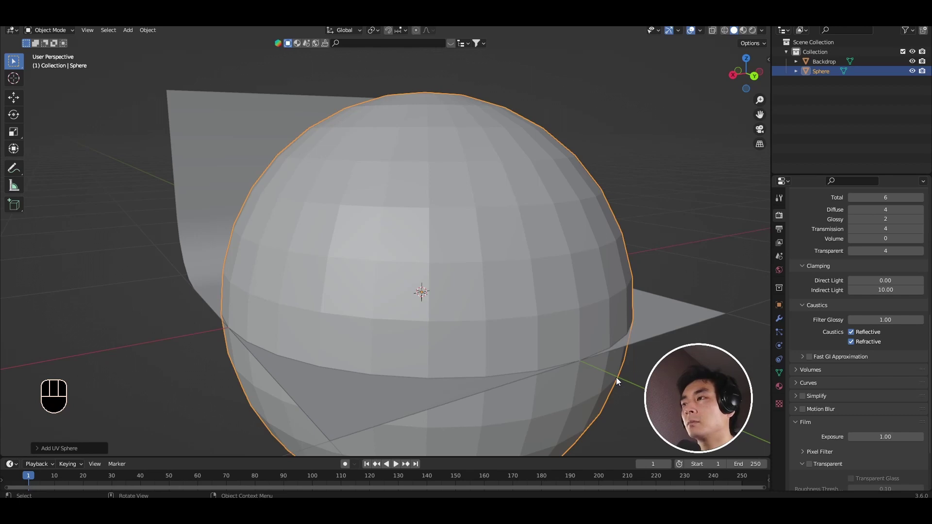
key("s")
left_click(456, 318)
scroll(456, 321, "up", 5)
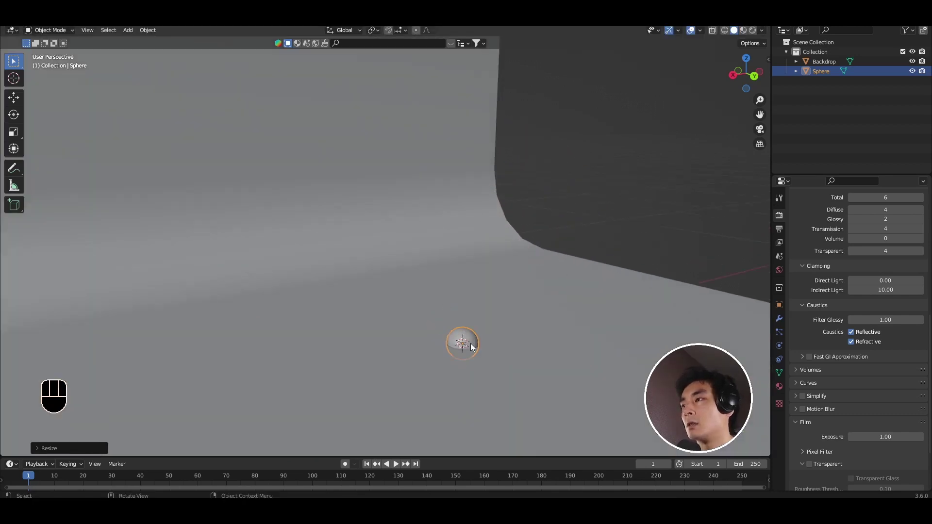
key("g")
key("z")
left_click(438, 277)
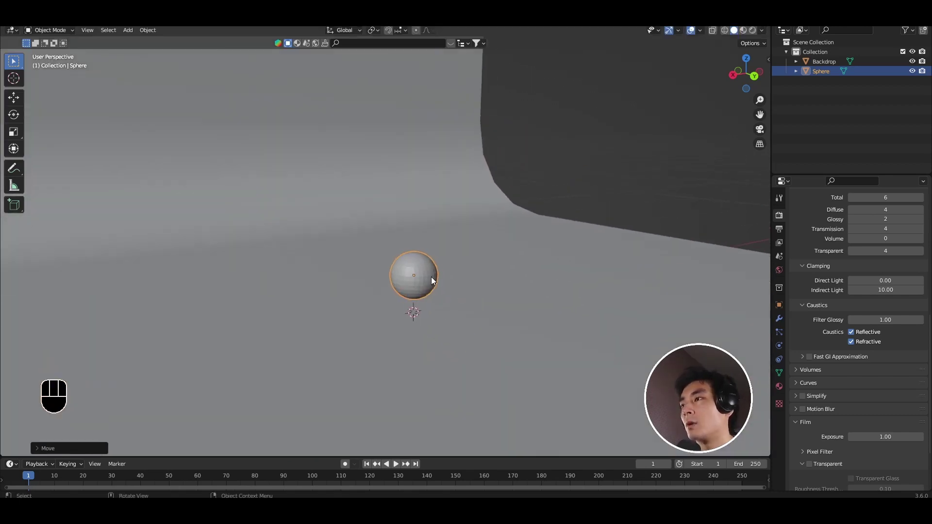
Step: Shade the sphere smooth and add a Subdivision modifier
right_click(431, 275)
left_click(430, 276)
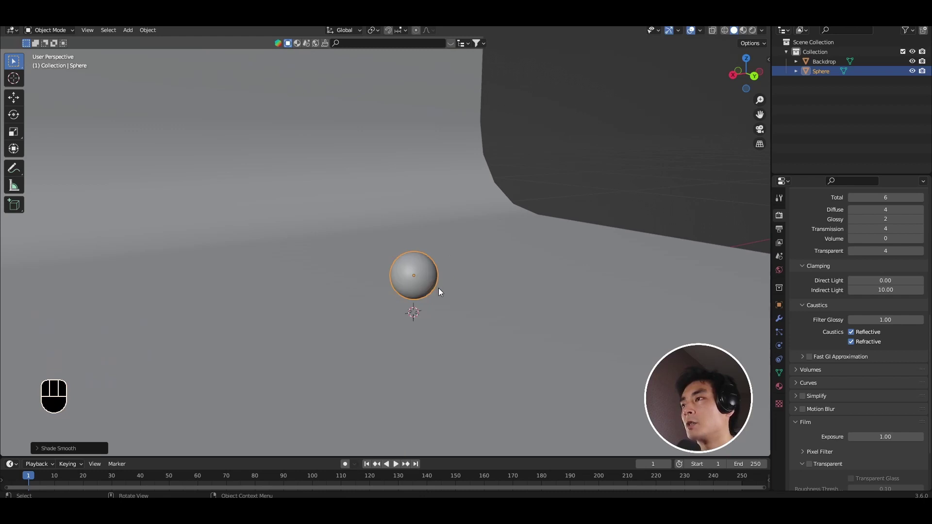
left_click(779, 319)
left_click(826, 213)
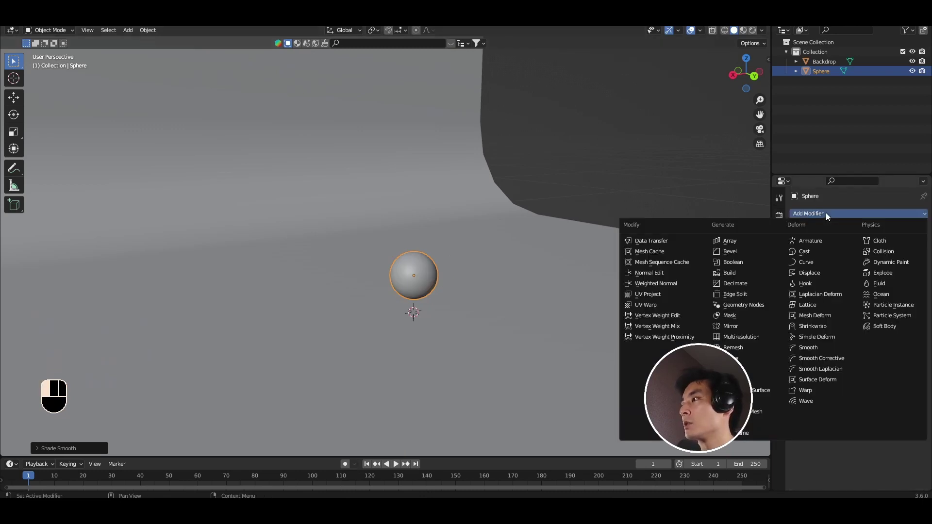
left_click(758, 390)
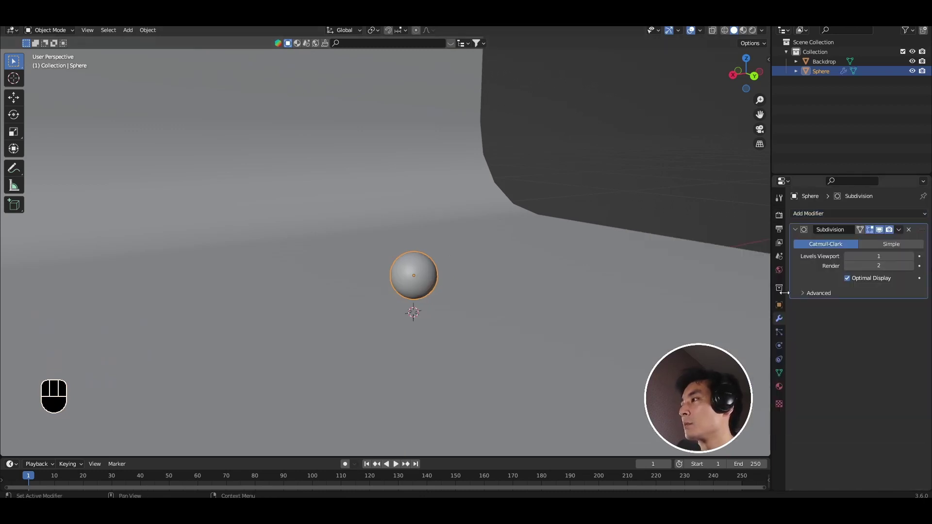
scroll(421, 292, "up", 1)
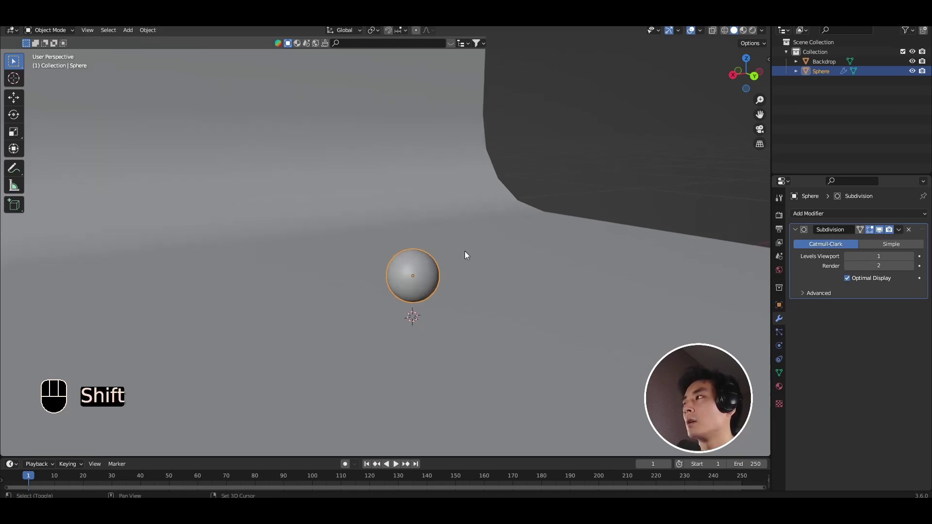
Step: Rename the sphere to 'AuNP' in the Outliner, correcting the initial typo
double_click(817, 72)
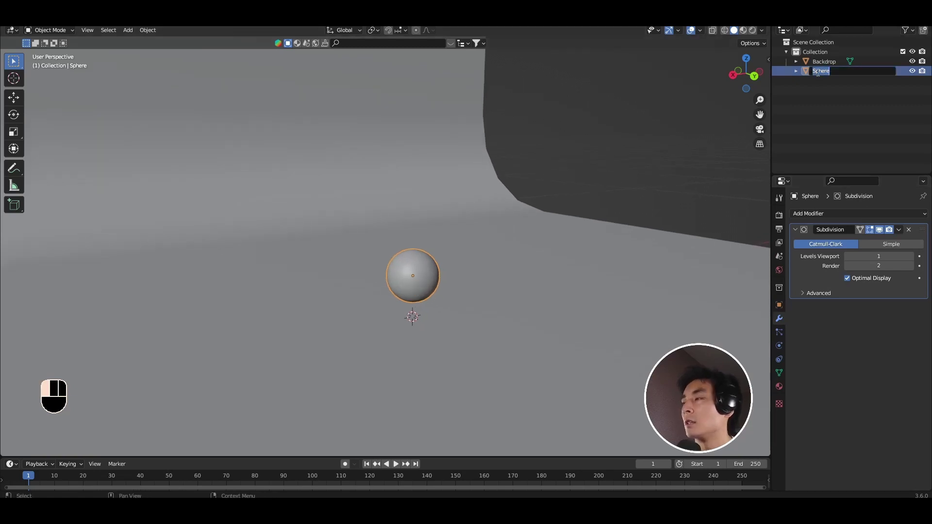
type("AlNp")
key("Return")
double_click(819, 61)
type("AuNP")
key("Return")
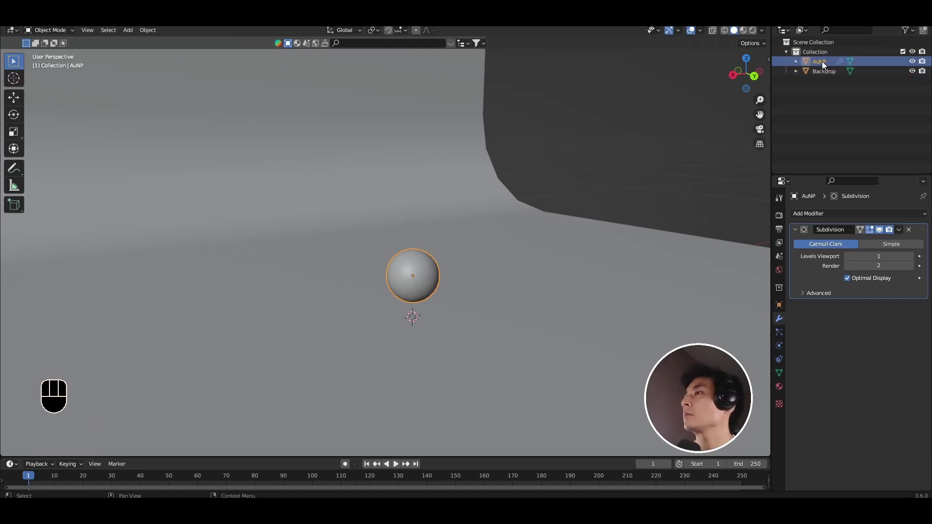
scroll(454, 284, "down", 2)
Step: Add a cube and flatten it along Z in Edit Mode into a thin slab
middle_click_drag(440, 282, 420, 267, "shift")
key("shift+a")
mouse_move(419, 275)
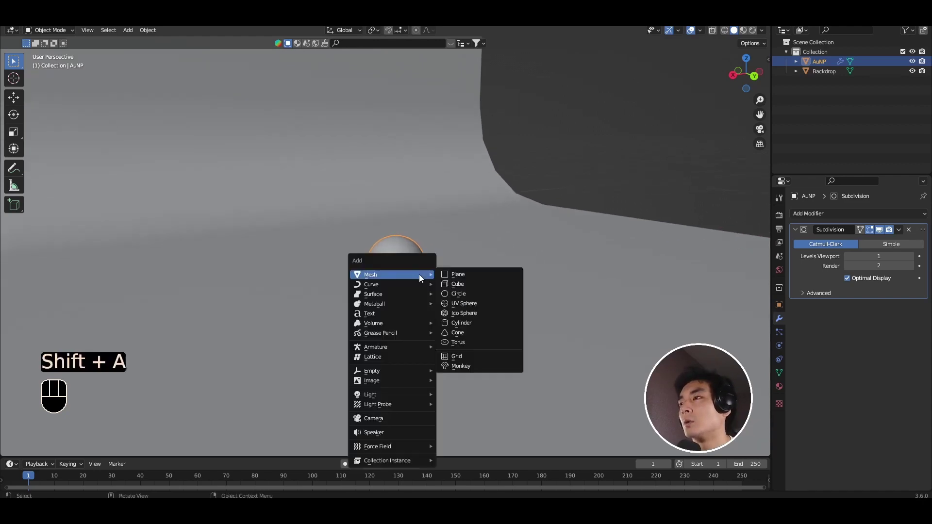
left_click(467, 284)
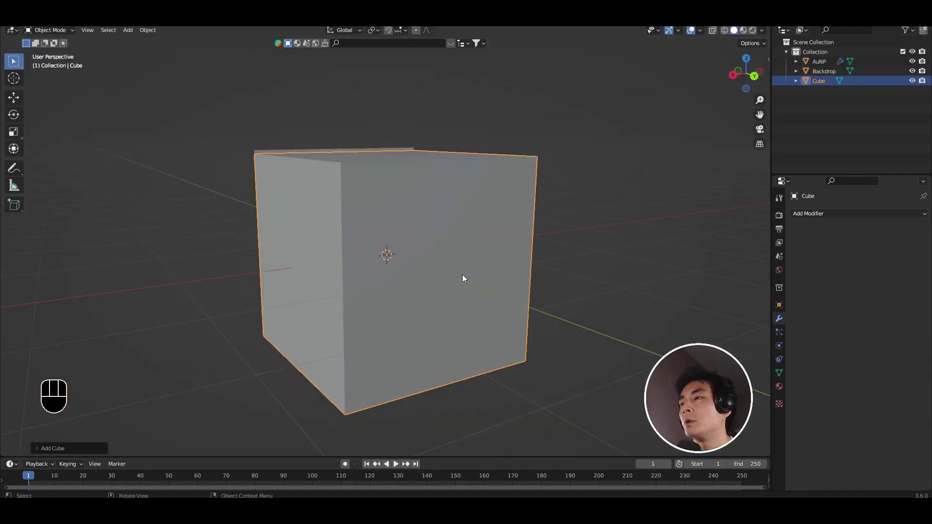
scroll(462, 278, "up", 2)
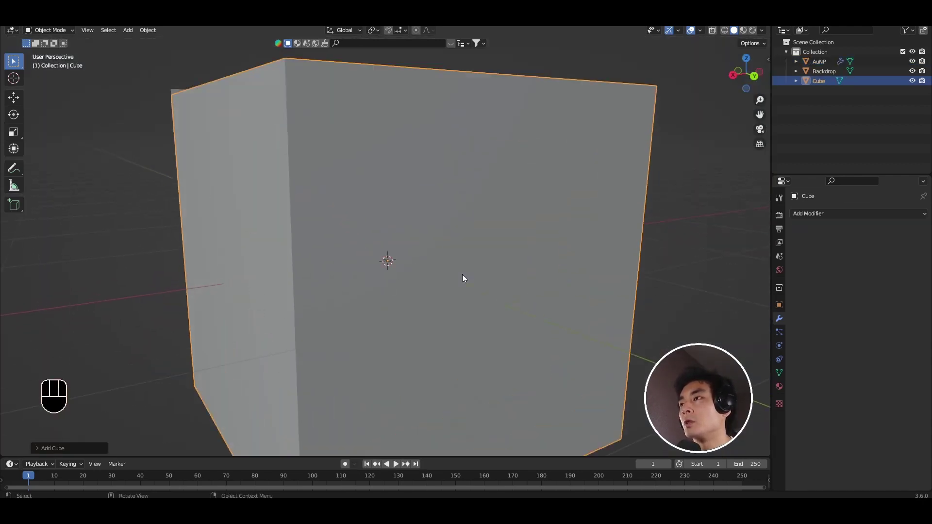
key("Tab")
key("Tab")
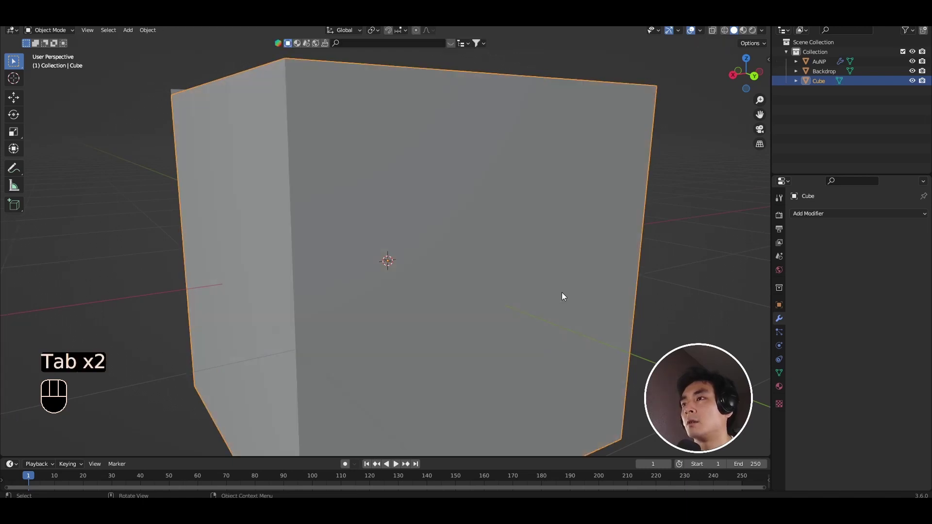
key("s")
key("z")
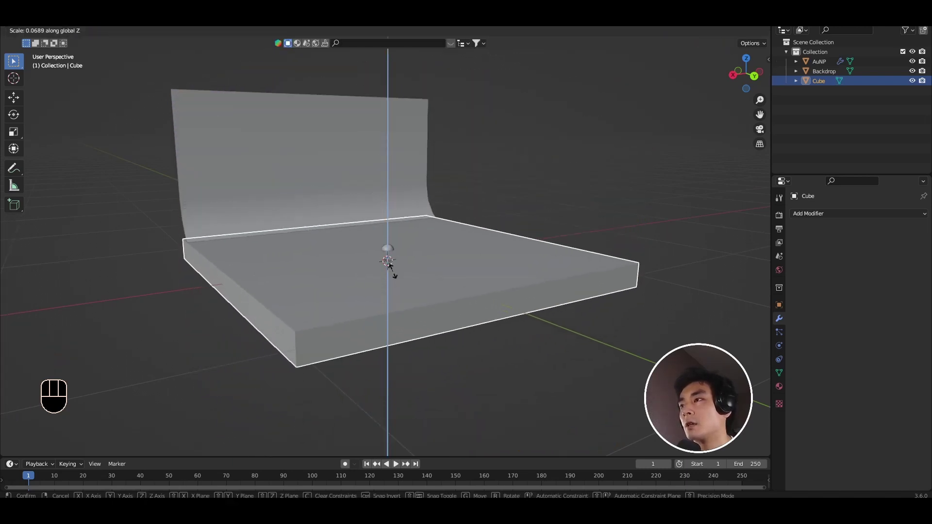
left_click(396, 257)
Step: Scale the slab down evenly and leave Edit Mode
scroll(462, 303, "up", 1)
key("s")
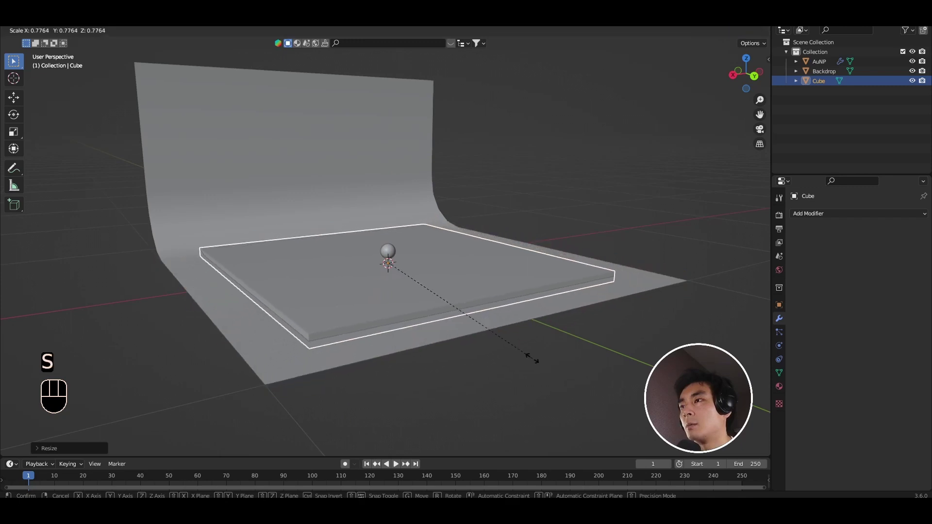
left_click(479, 325)
scroll(479, 325, "up", 5)
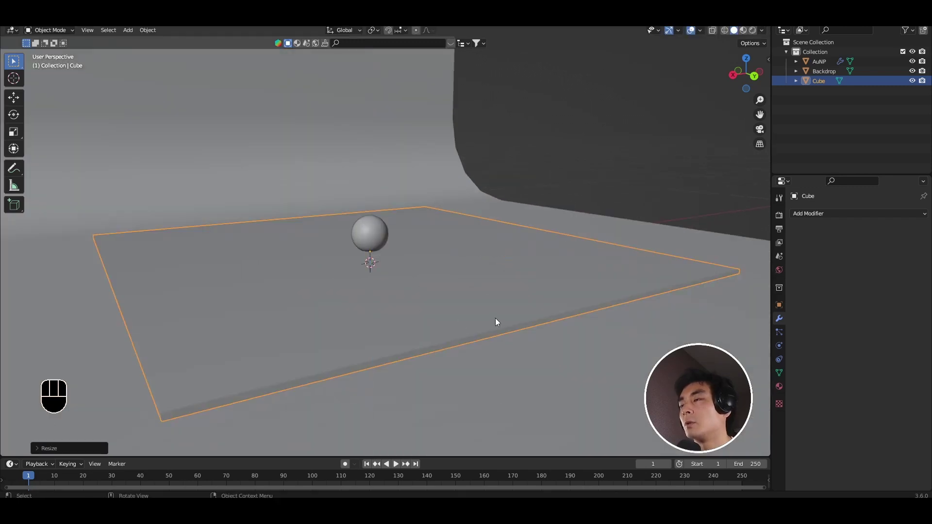
key("Tab")
key("Tab")
Step: Rename the slab to 'Mirror', then select the AuNP sphere and reframe the view
double_click(822, 80)
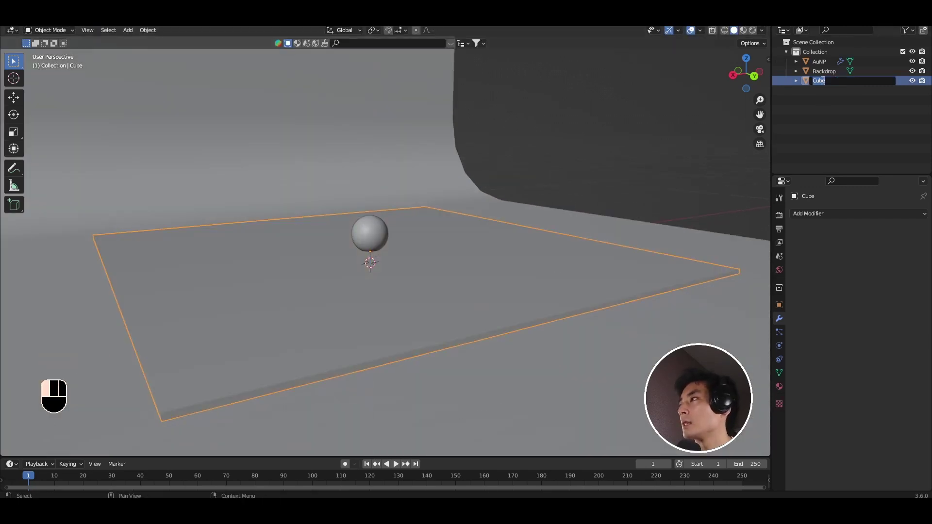
type("Mirror")
key("Return")
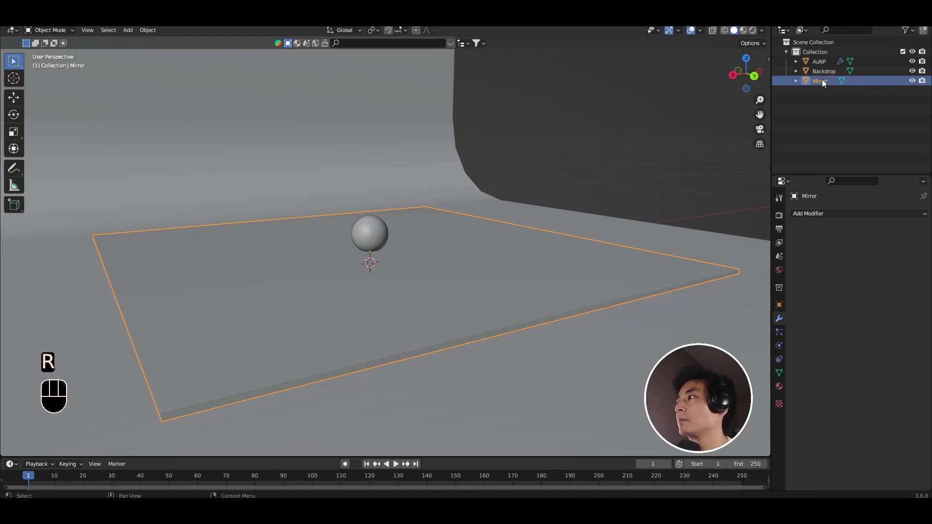
left_click(370, 234)
scroll(334, 295, "down", 3)
middle_click_drag(334, 295, 422, 319, "shift")
scroll(421, 318, "up", 1)
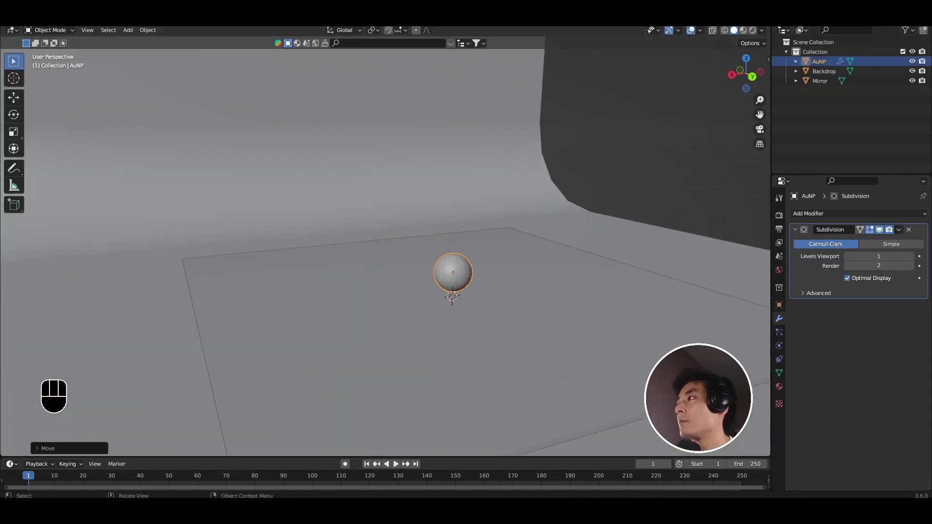
Step: Switch the viewport to Rendered preview and select the backdrop
left_click(752, 31)
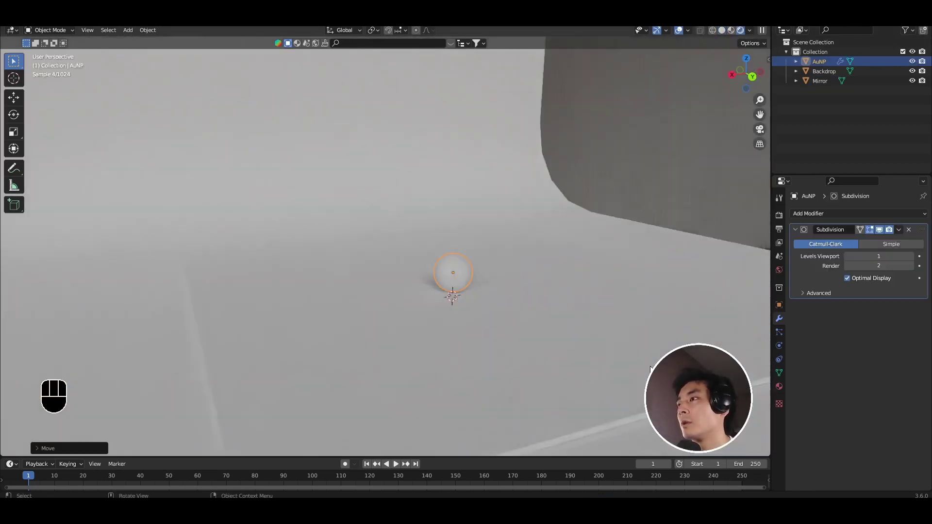
middle_click_drag(641, 362, 610, 332, "shift")
scroll(607, 329, "up", 2)
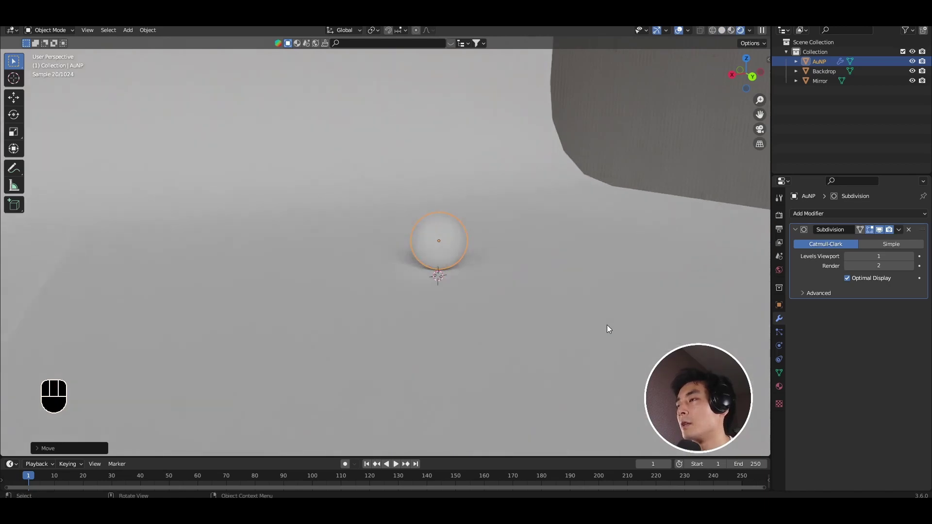
left_click(337, 191)
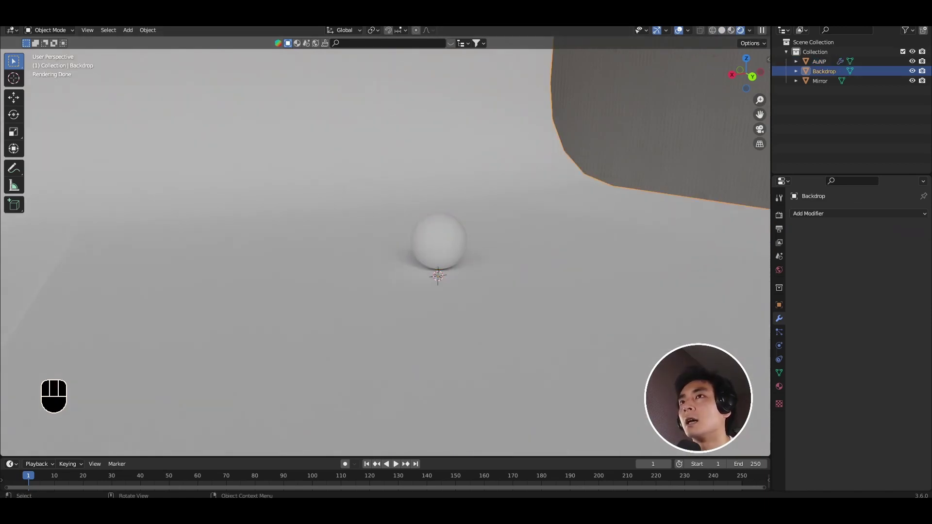
Step: Split the 3D view in two and make the left half a Shader Editor
left_click_drag(1, 32, 322, 194)
middle_click_drag(570, 252, 531, 270, "shift")
left_click(12, 30)
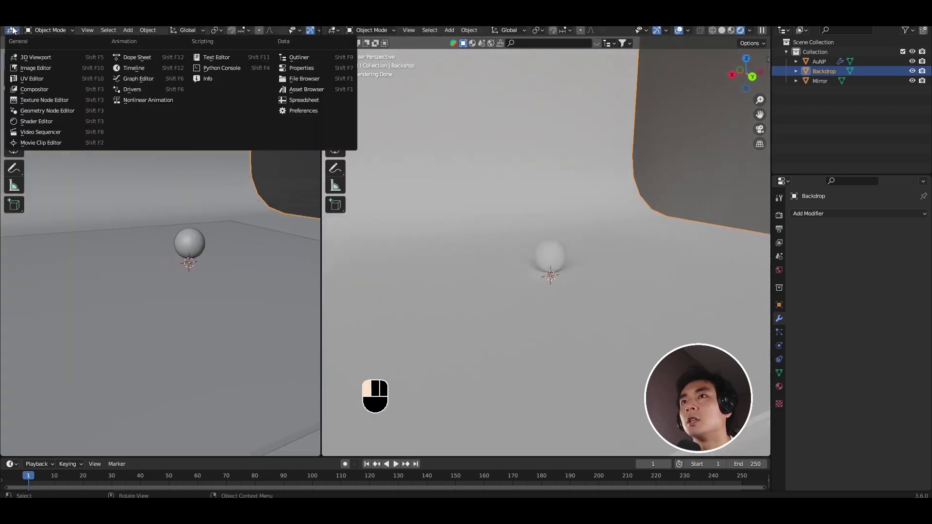
left_click(37, 127)
key("n")
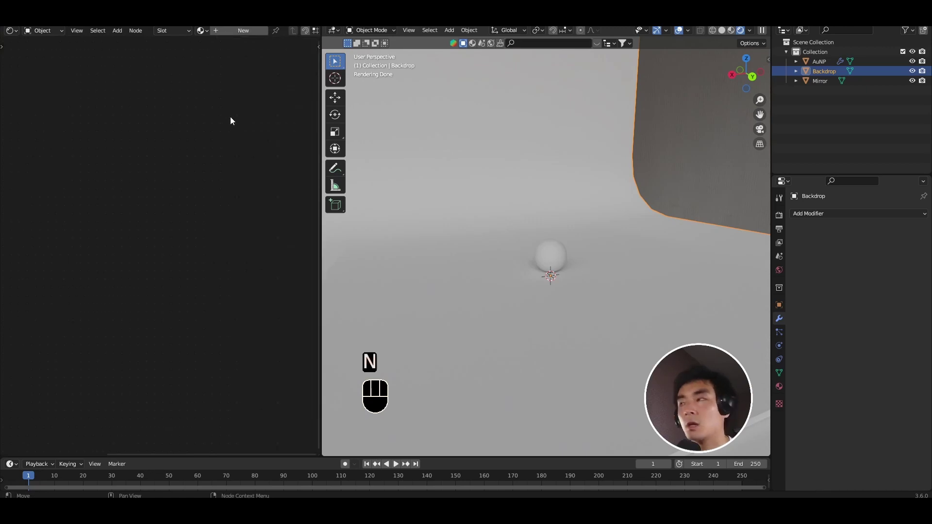
Step: Create a new material for the AuNP sphere and name it 'AuNP'
left_click(551, 257)
left_click(243, 30)
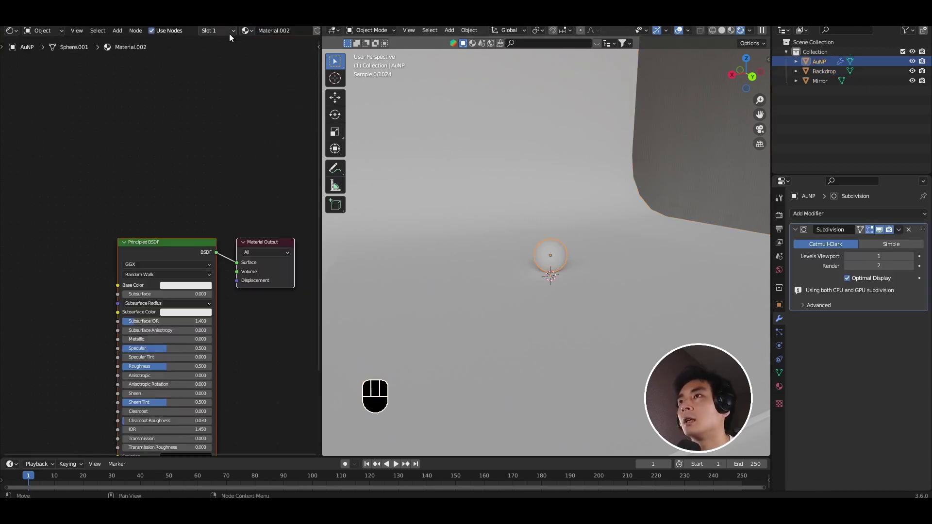
scroll(246, 37, "down", 3, "ctrl")
scroll(240, 34, "down", 5)
left_click(215, 30)
type("AuNP")
key("Return")
scroll(174, 256, "up", 1)
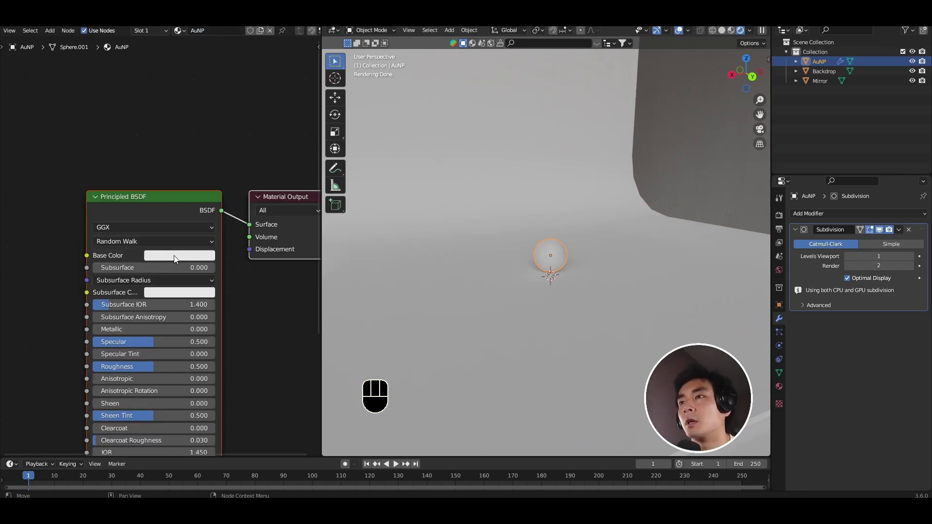
Step: Give the AuNP material an orange-gold base colour, Metallic 1 and Roughness 0.25
left_click(174, 255)
left_click(180, 151)
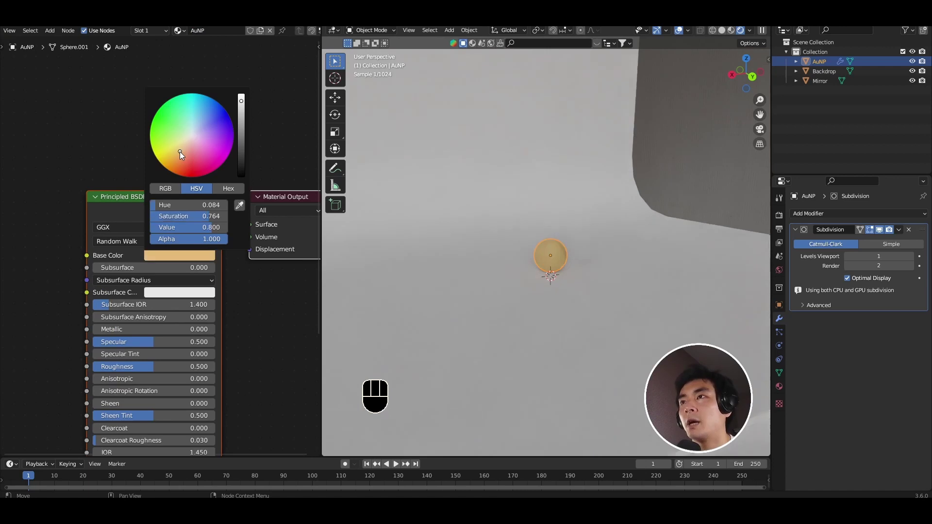
middle_click_drag(155, 369, 165, 293)
scroll(165, 294, "up", 1)
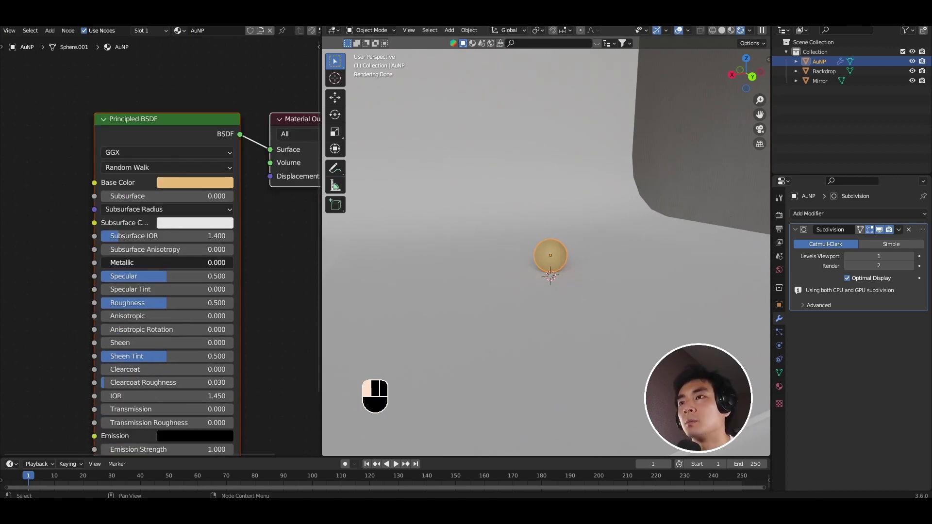
left_click_drag(107, 262, 236, 268)
scroll(204, 310, "down", 3, "shift")
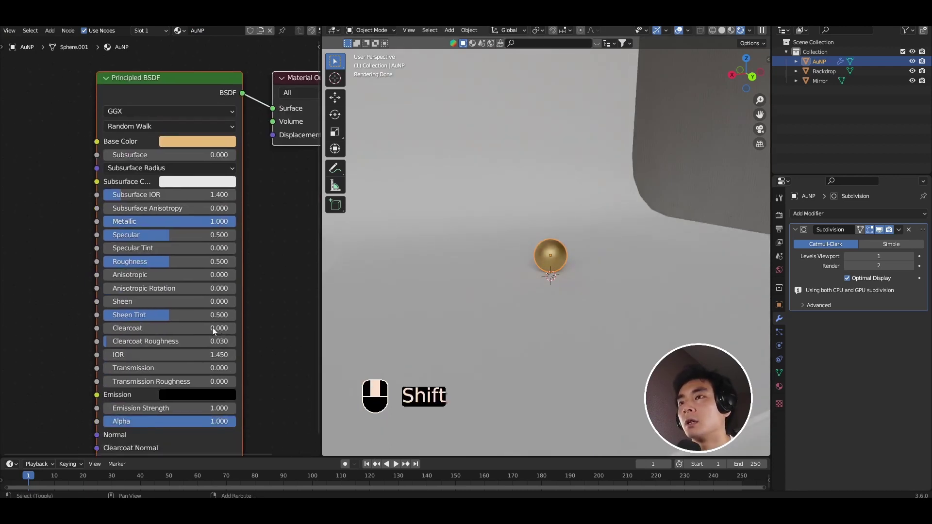
scroll(162, 257, "up", 1)
double_click(160, 265)
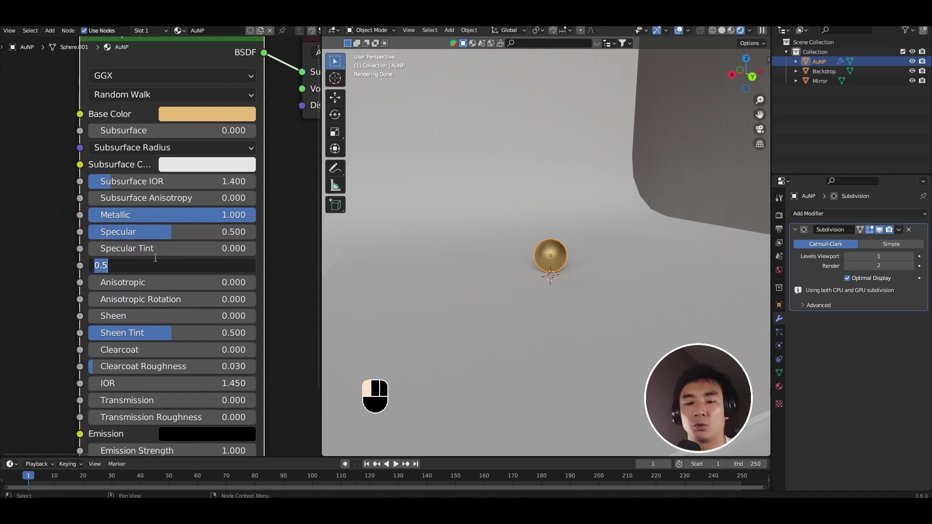
type("0.25")
key("Return")
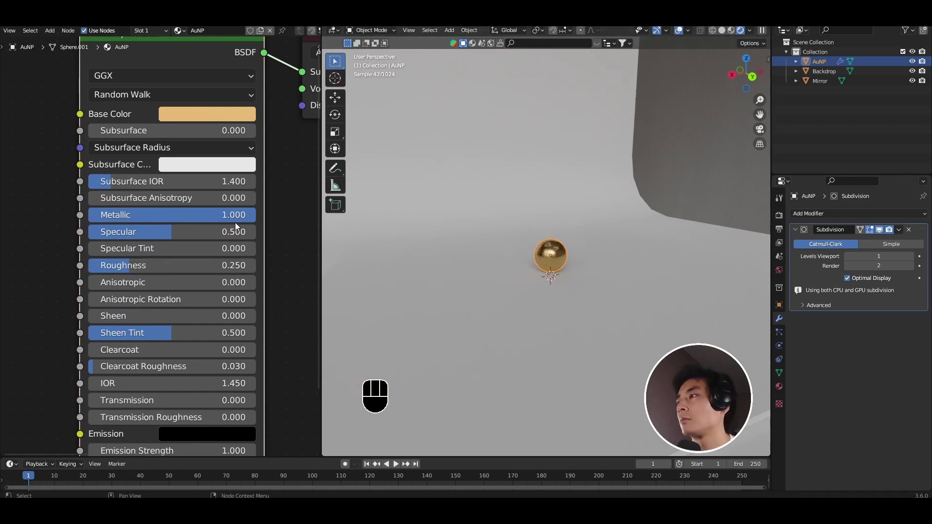
scroll(572, 294, "up", 4)
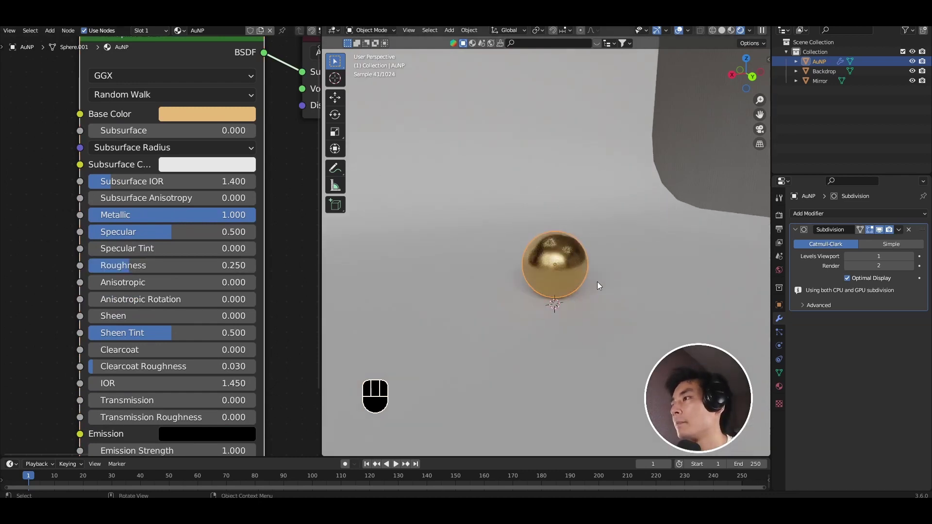
scroll(589, 330, "down", 4)
Step: Select the Mirror floor and create a new material named 'Mirror'
left_click(549, 305)
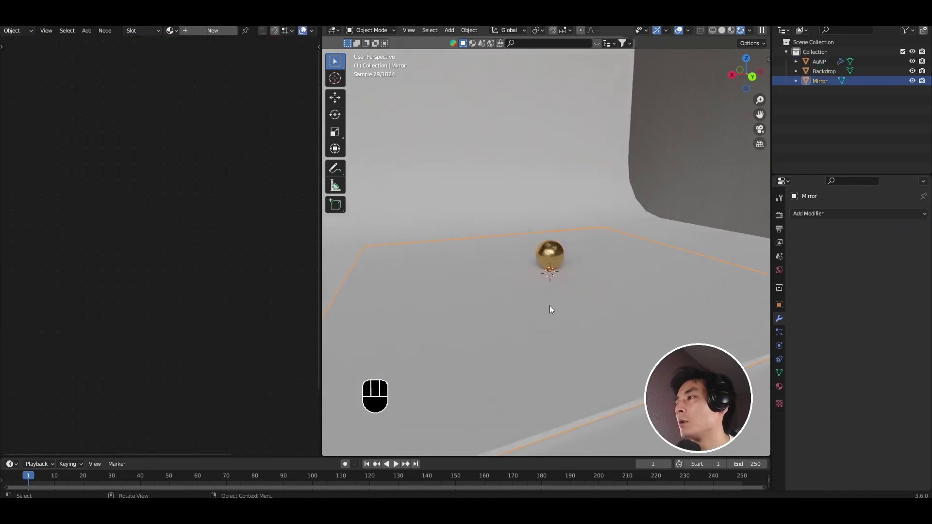
left_click(206, 34)
scroll(241, 101, "up", 4, "shift")
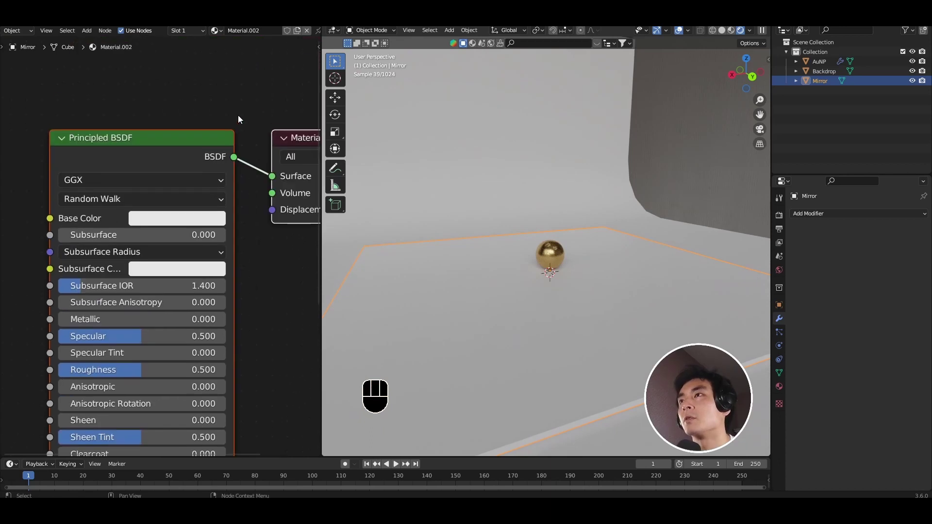
left_click(266, 30)
type("Mirror")
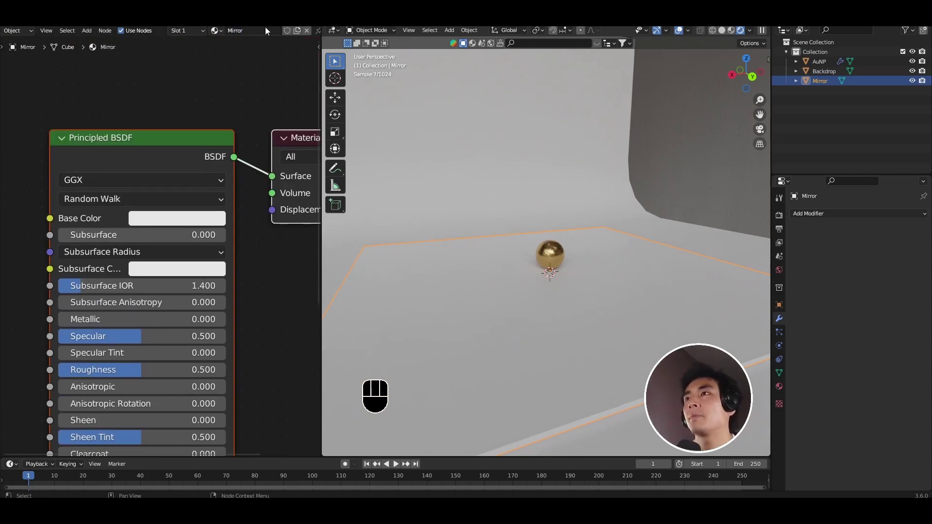
key("Return")
Step: Set the Mirror material to pale yellow, Metallic 1, Roughness 0.25
left_click(206, 216)
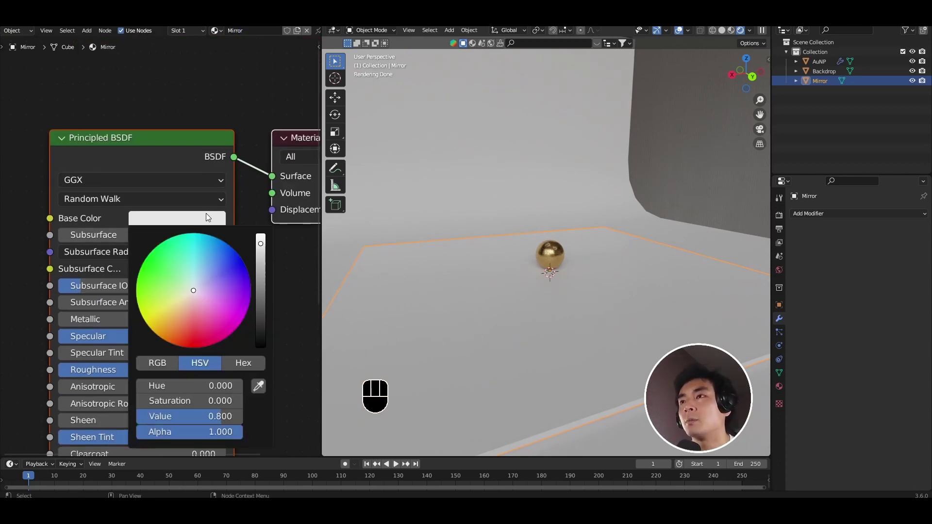
left_click(177, 308)
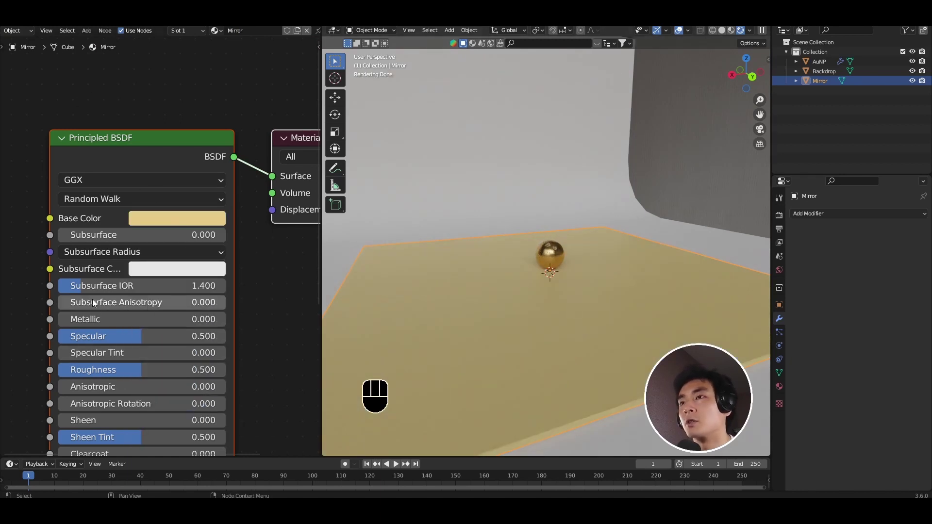
left_click_drag(78, 321, 165, 402)
middle_click_drag(165, 402, 162, 315, "shift")
left_click(129, 284)
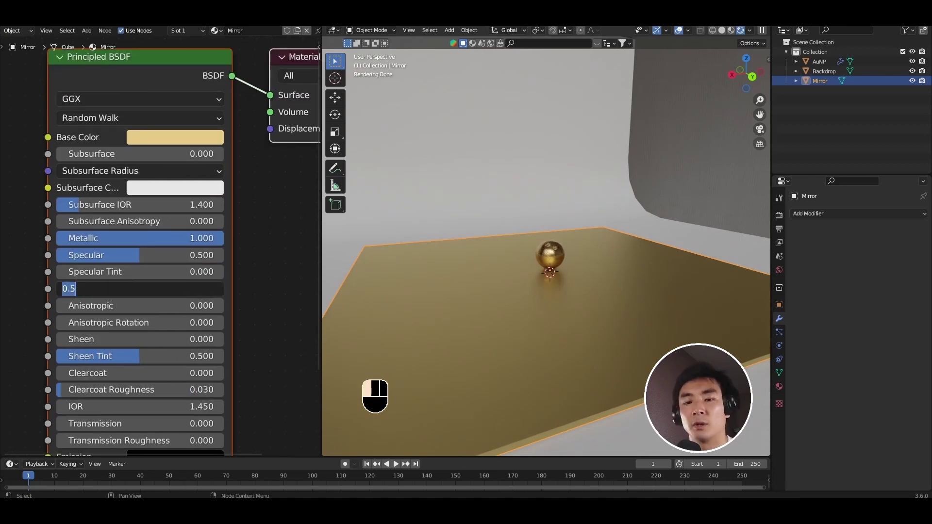
type("0.25")
key("Return")
Step: Add a camera and align it to a close-up view of the gold sphere
middle_click_drag(563, 317, 575, 341)
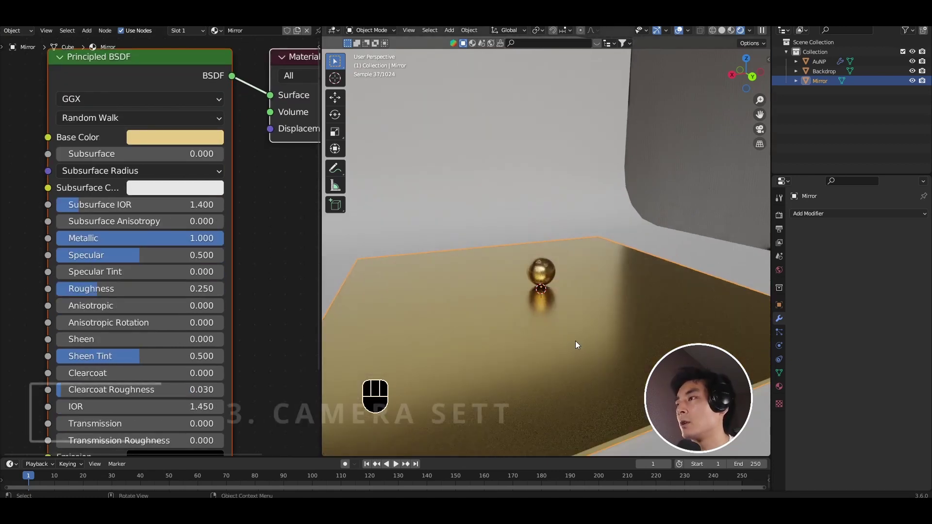
key("shift+a")
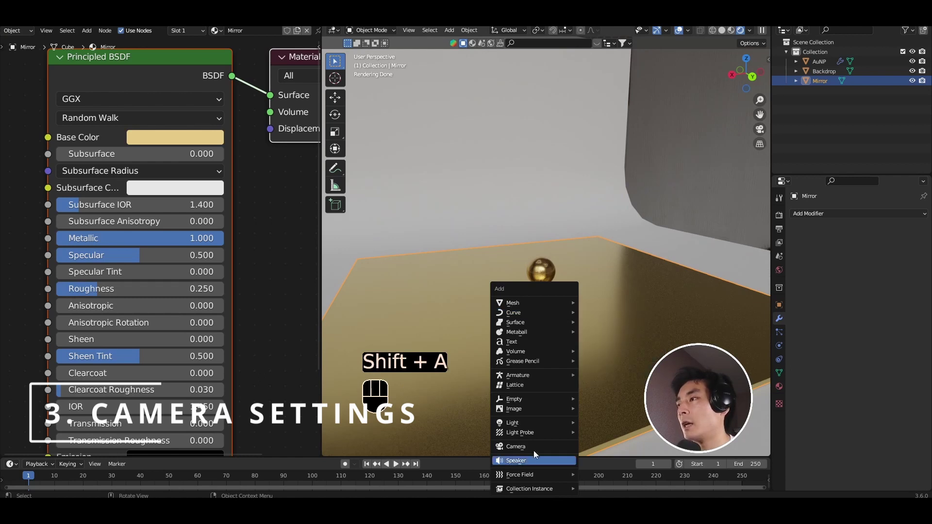
left_click(529, 447)
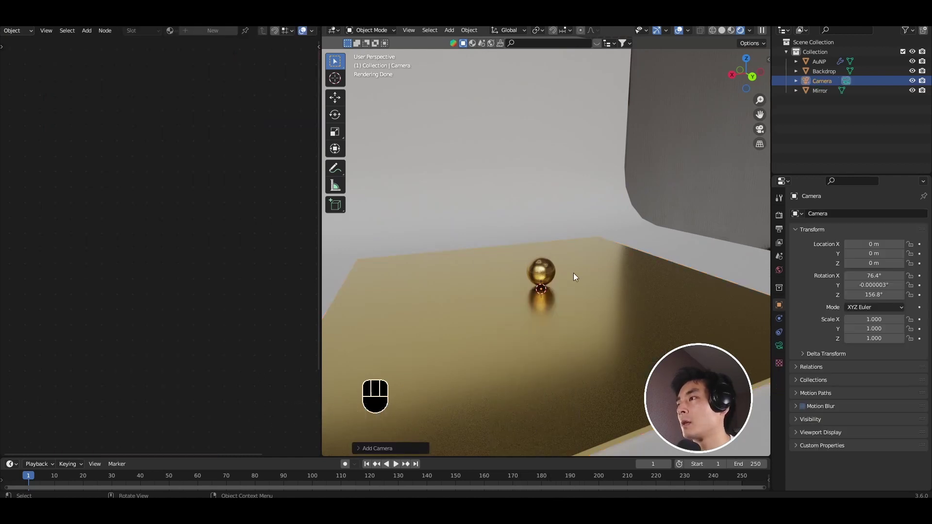
scroll(573, 273, "up", 3)
middle_click_drag(534, 262, 665, 205, "shift")
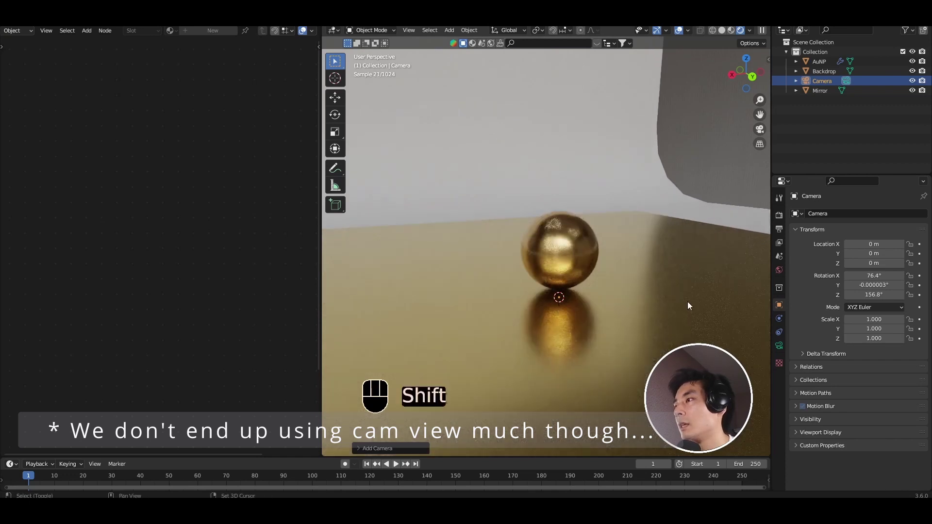
middle_click_drag(684, 297, 664, 282, "shift")
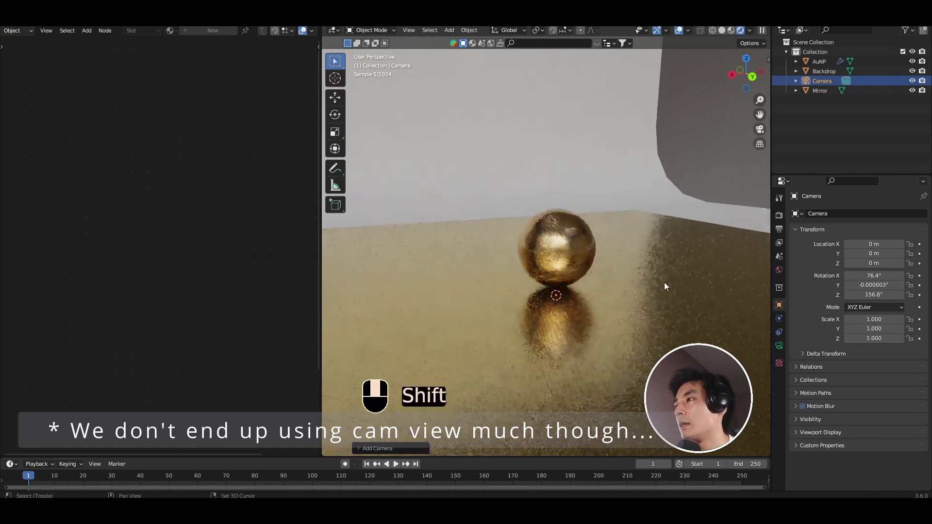
left_click(409, 31)
mouse_move(432, 171)
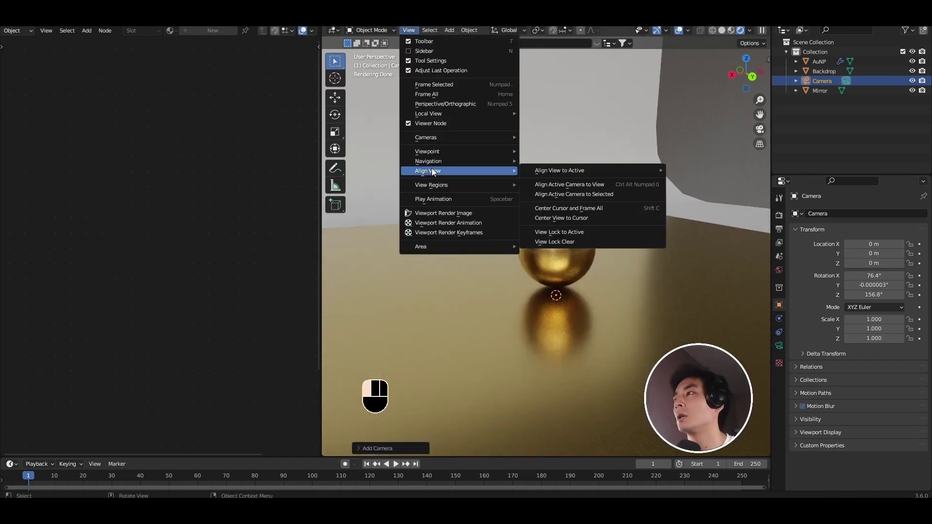
left_click(599, 183)
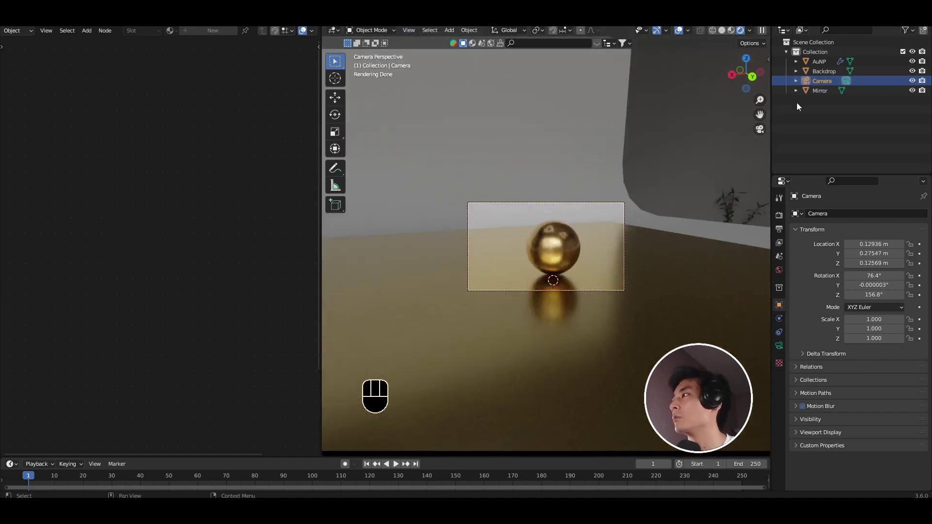
Step: Set the camera's Passepartout to 1.0 and fit the camera frame to the view
left_click(779, 345)
scroll(826, 390, "down", 5)
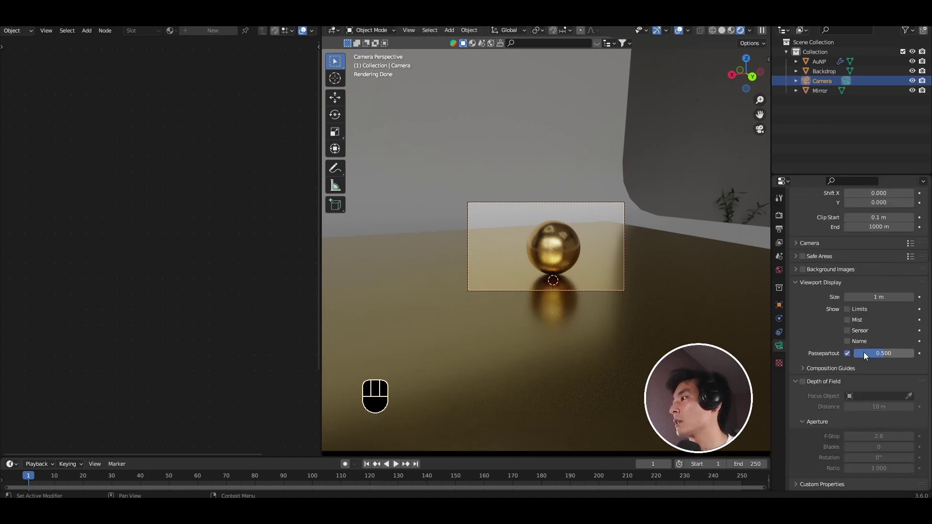
left_click_drag(884, 353, 916, 356)
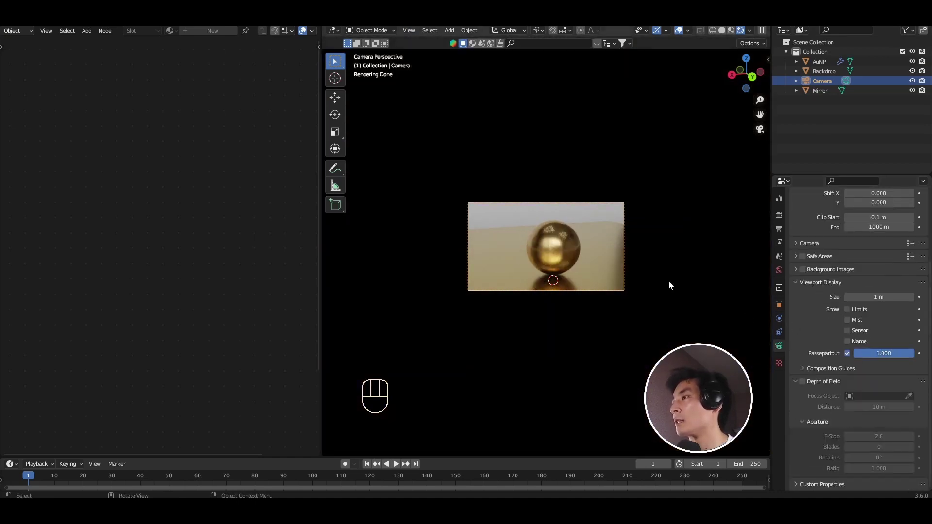
key("Home")
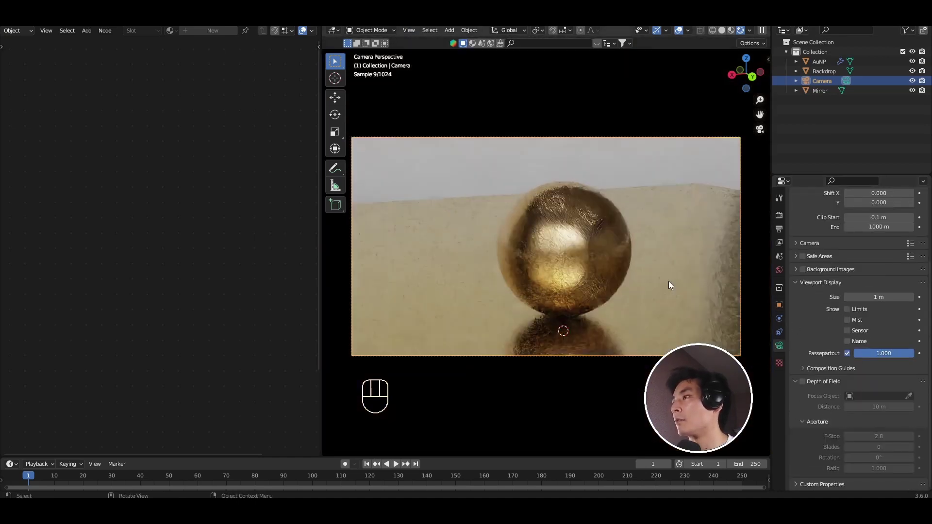
scroll(668, 277, "down", 1)
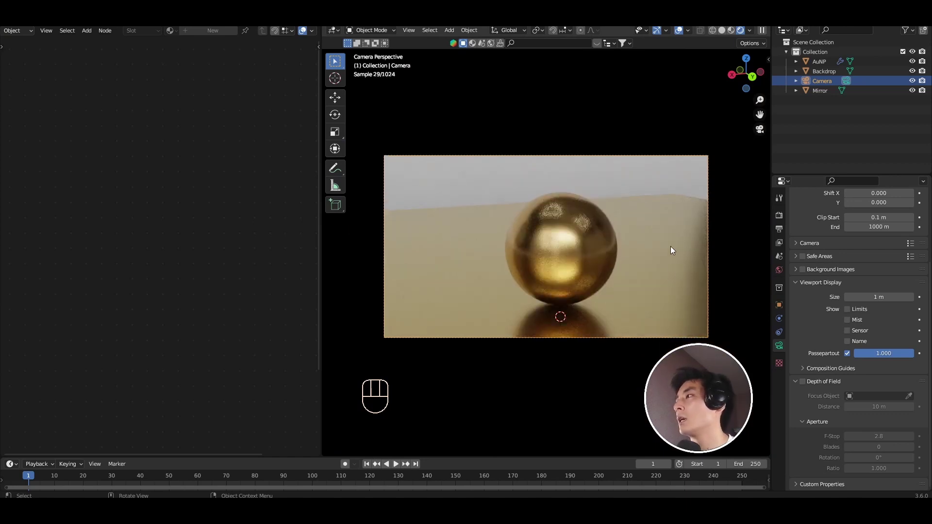
left_click(650, 203)
Step: Orbit out of camera view, widen the left editor into a Geometry Node Editor, and select AuNP
left_click(579, 261)
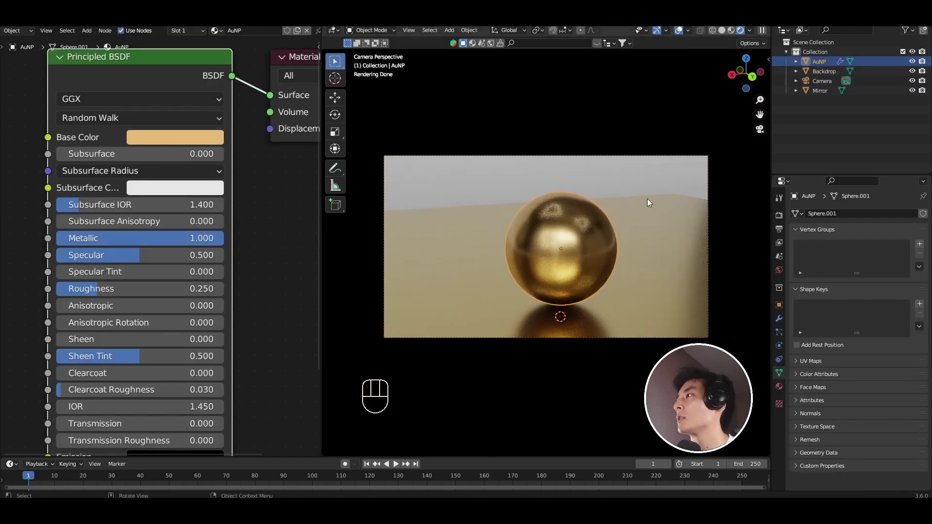
middle_click_drag(649, 202, 569, 265)
scroll(568, 260, "down", 3)
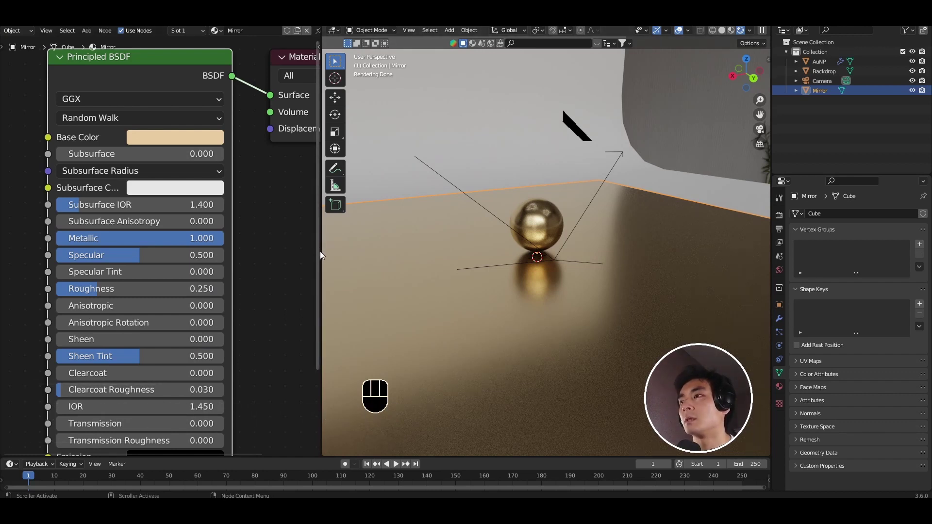
left_click_drag(322, 252, 465, 251)
left_click(11, 31)
left_click(30, 111)
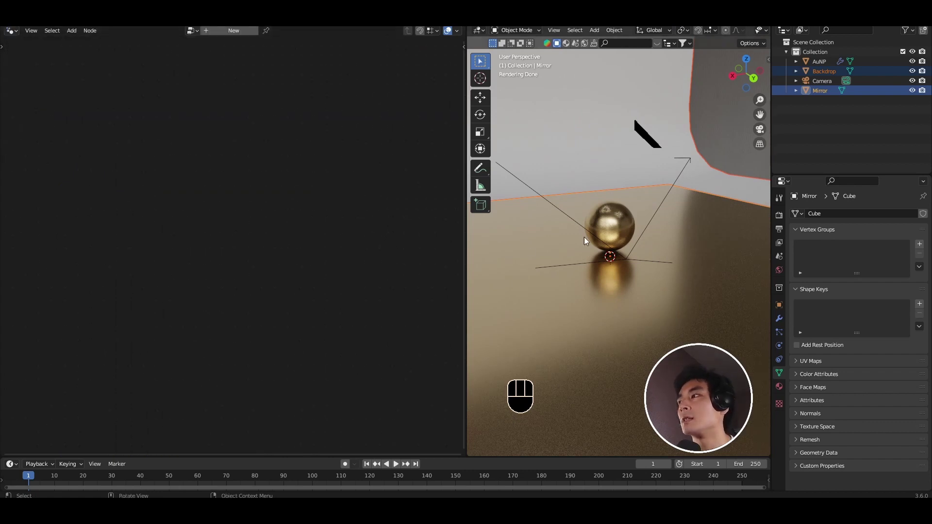
left_click(630, 226)
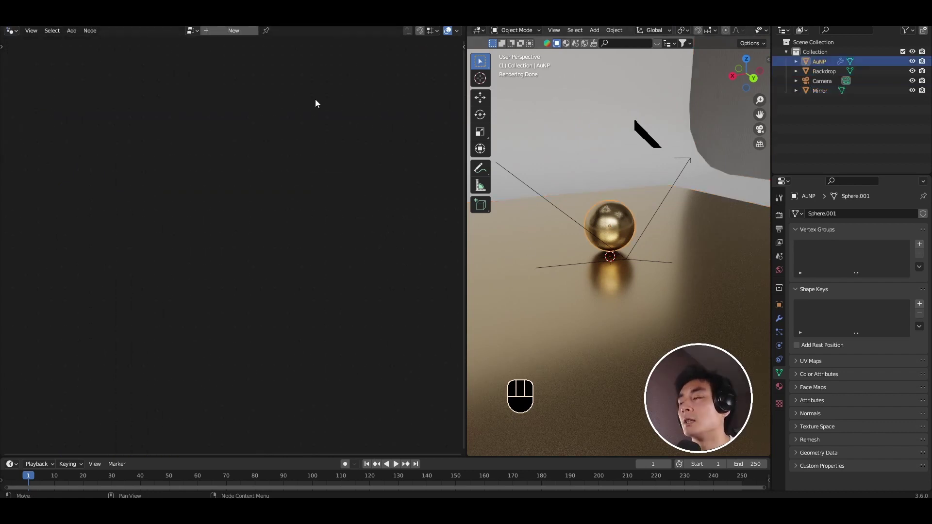
Step: Create a new geometry node tree for AuNP named 'AuNP node tree'
left_click(249, 37)
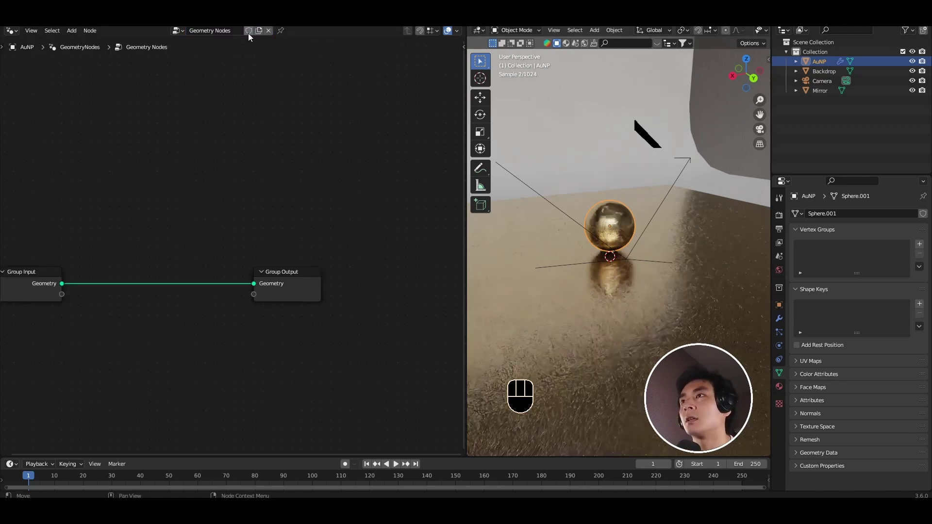
left_click(196, 31)
type("AuNP")
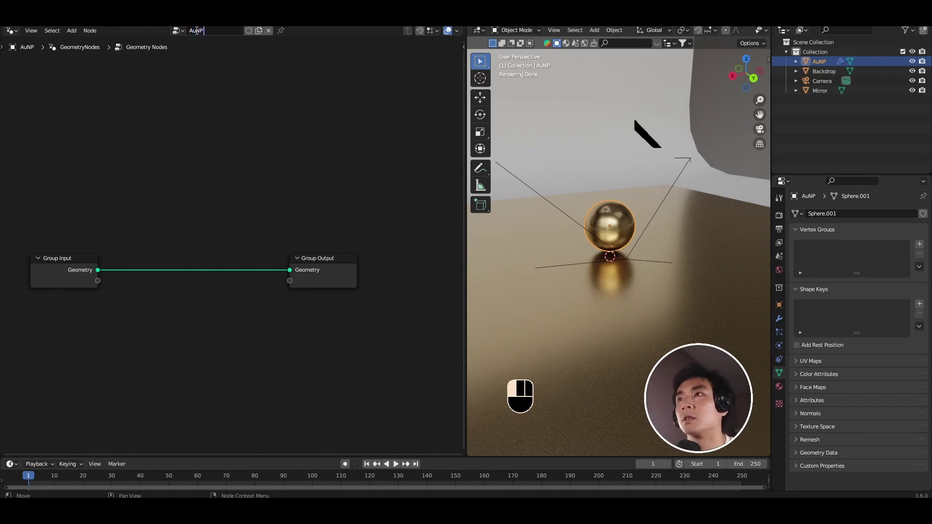
type(" node")
key("Return")
left_click(224, 32)
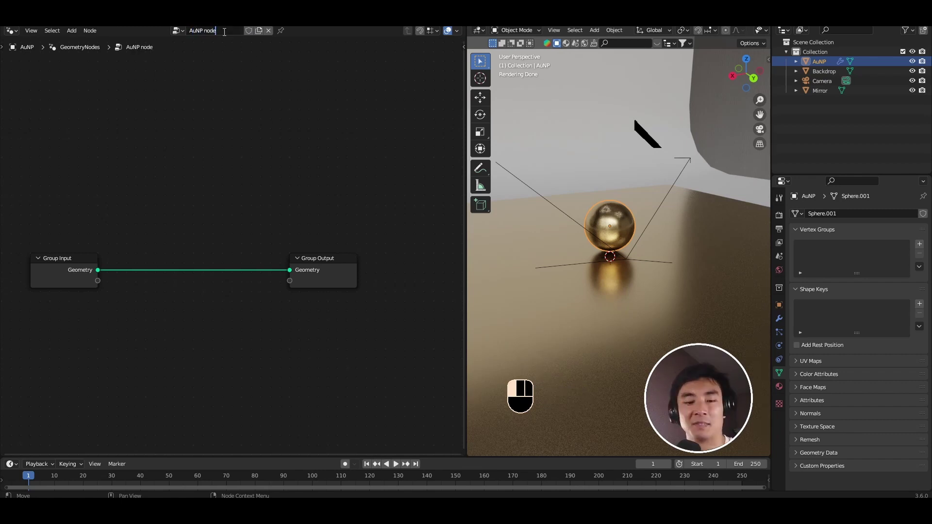
type("tree")
key("Return")
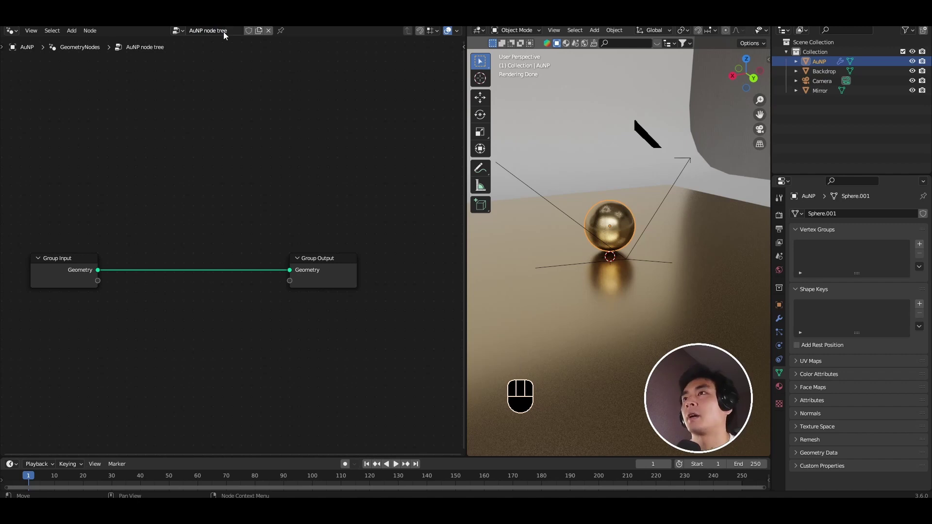
middle_click_drag(126, 327, 147, 255)
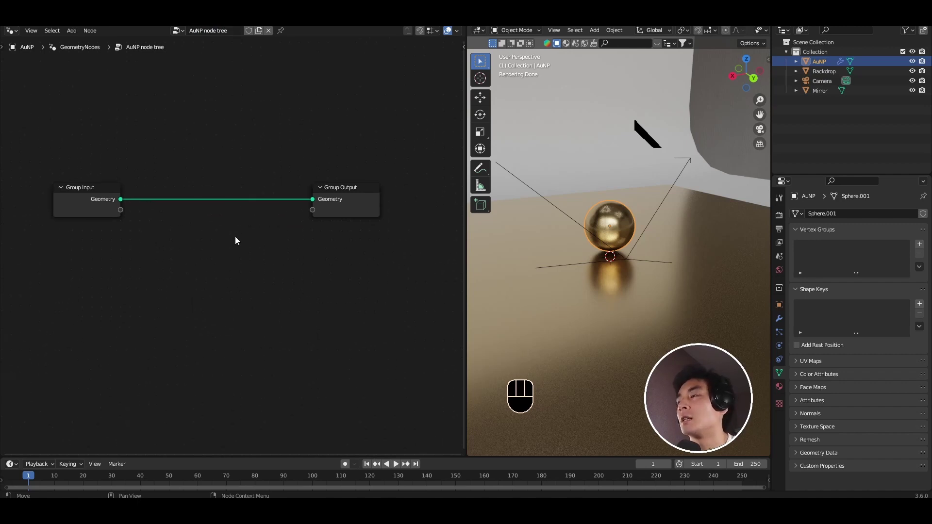
Step: Add a Geometry Proximity node to the tree via node search
key("shift+a")
left_click(167, 228)
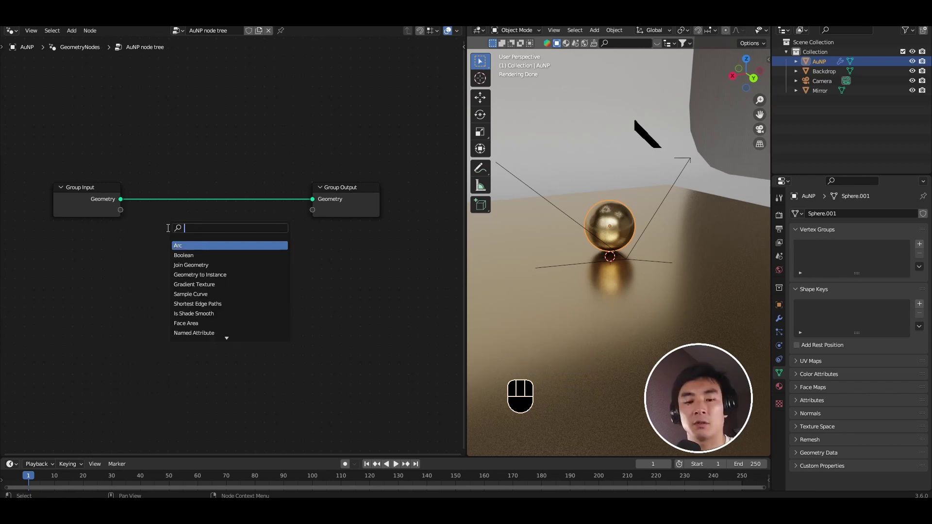
type("geomet")
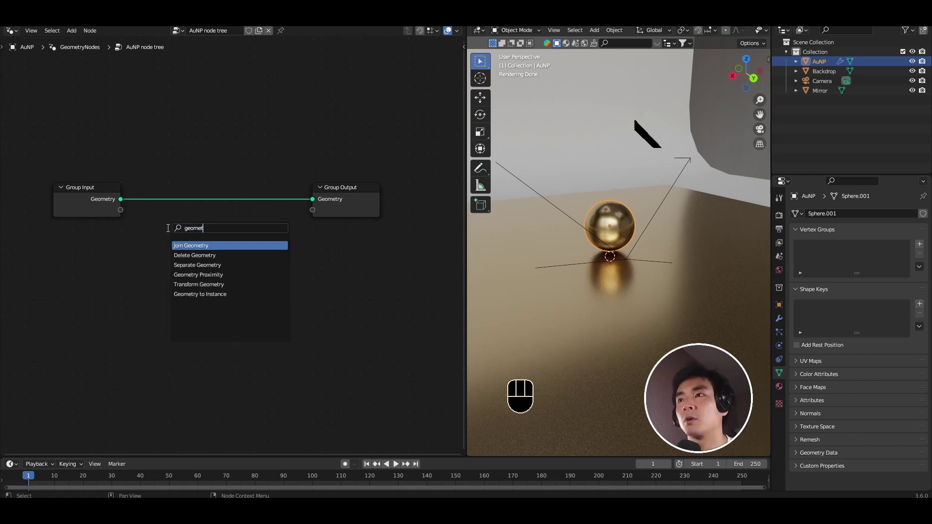
type("ry pro")
key("Return")
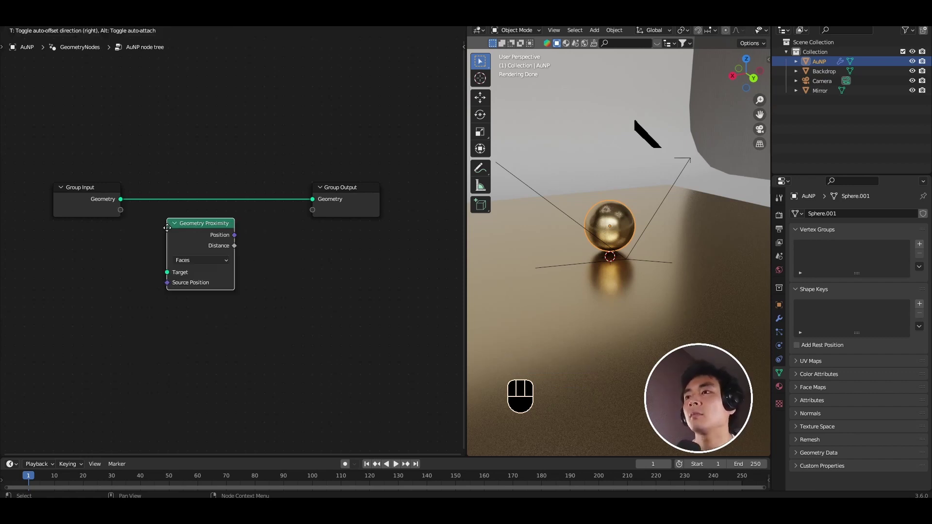
left_click(168, 240)
scroll(272, 289, "up", 2)
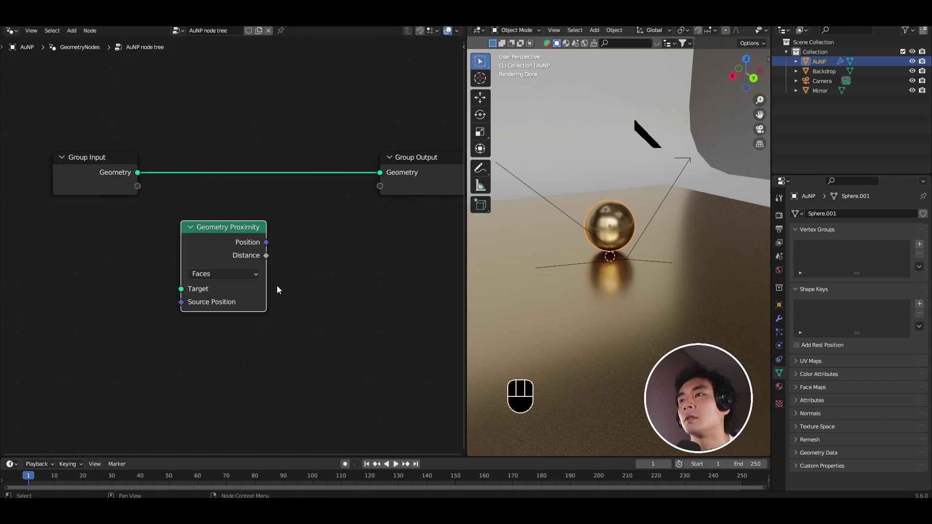
middle_click_drag(277, 289, 300, 271)
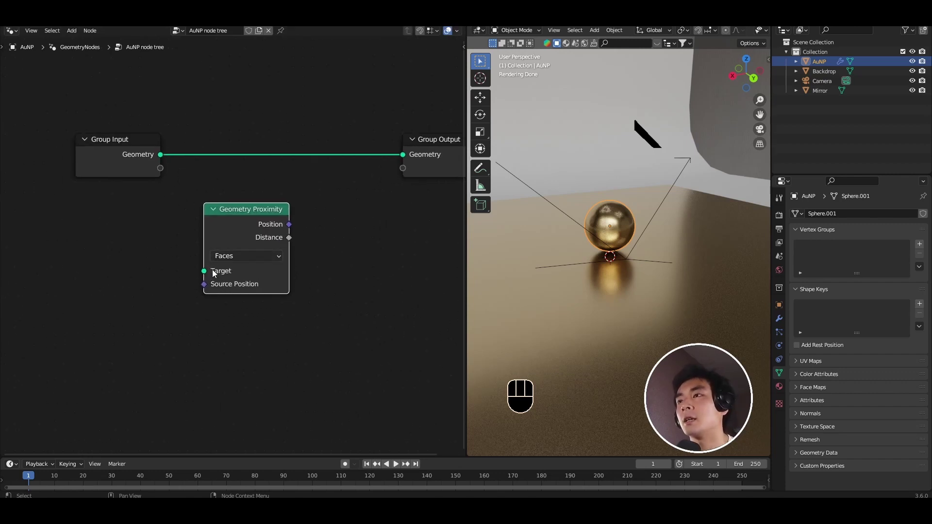
Step: Feed the Target input from an Object Info node set to Mirror, and move Group Output right
mouse_move(206, 275)
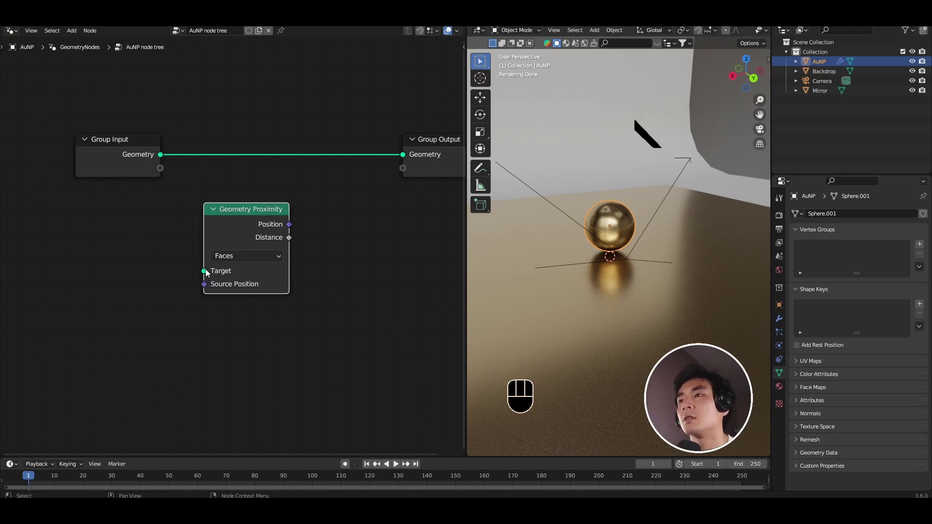
left_click_drag(204, 271, 153, 302)
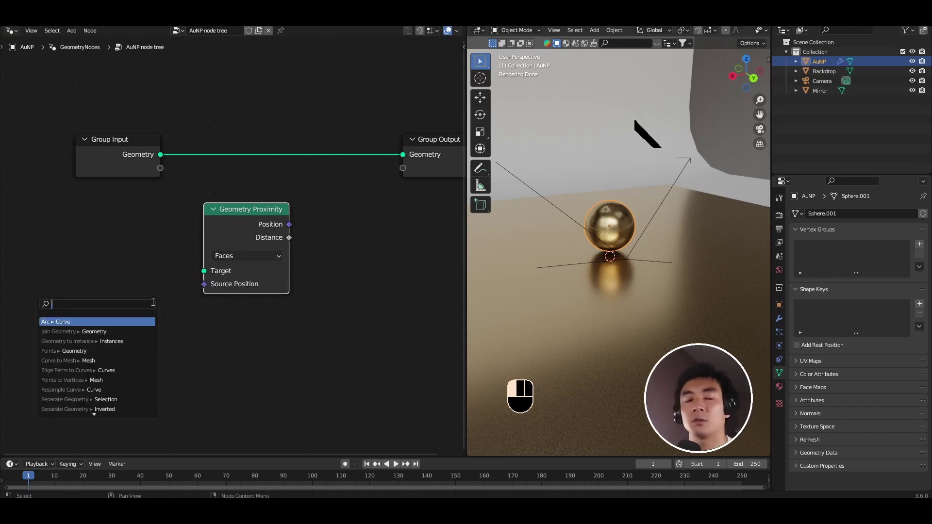
type("obje")
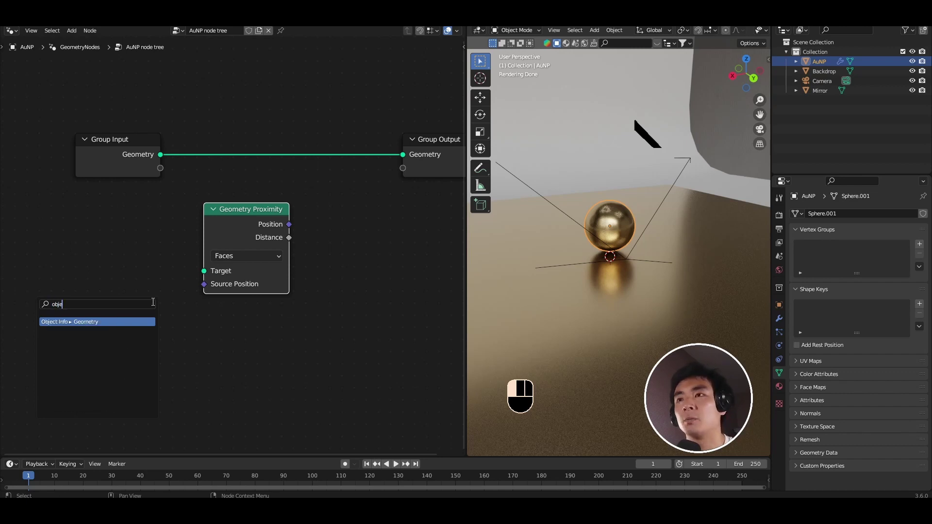
key("Return")
left_click_drag(152, 301, 174, 233)
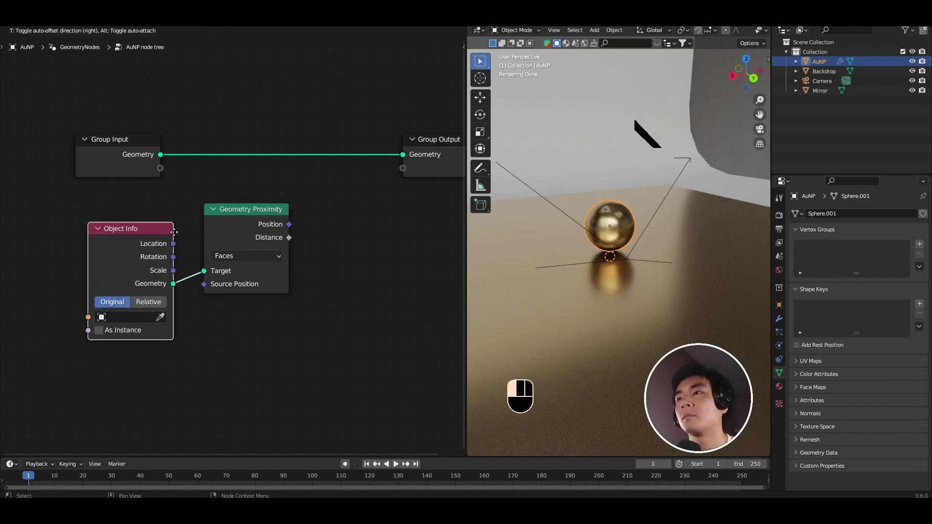
middle_click_drag(225, 345, 222, 339)
left_click(157, 318)
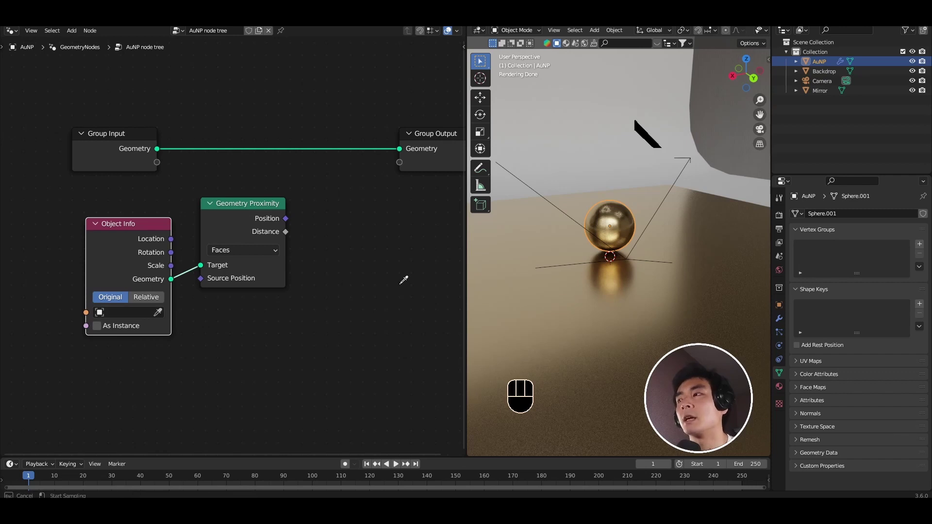
left_click(594, 300)
middle_click_drag(235, 270, 154, 281)
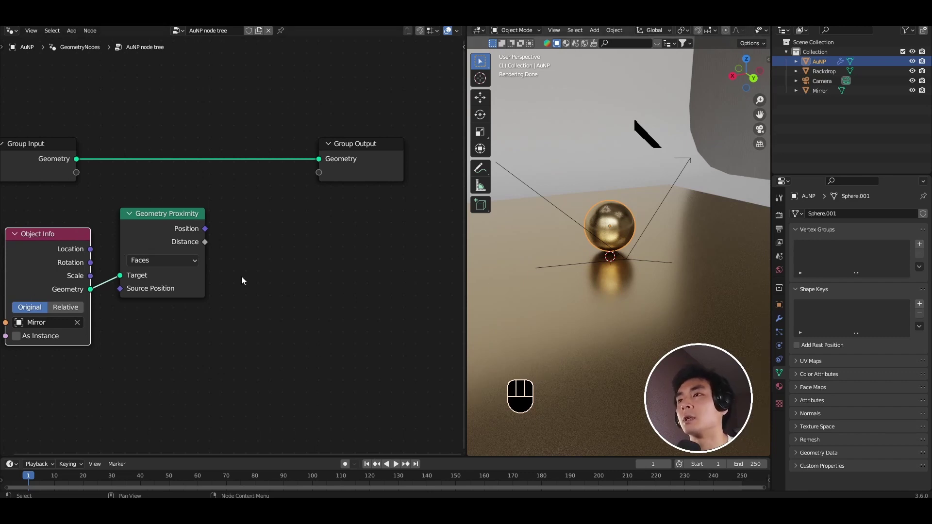
middle_click_drag(243, 278, 201, 280)
left_click_drag(313, 161, 407, 160)
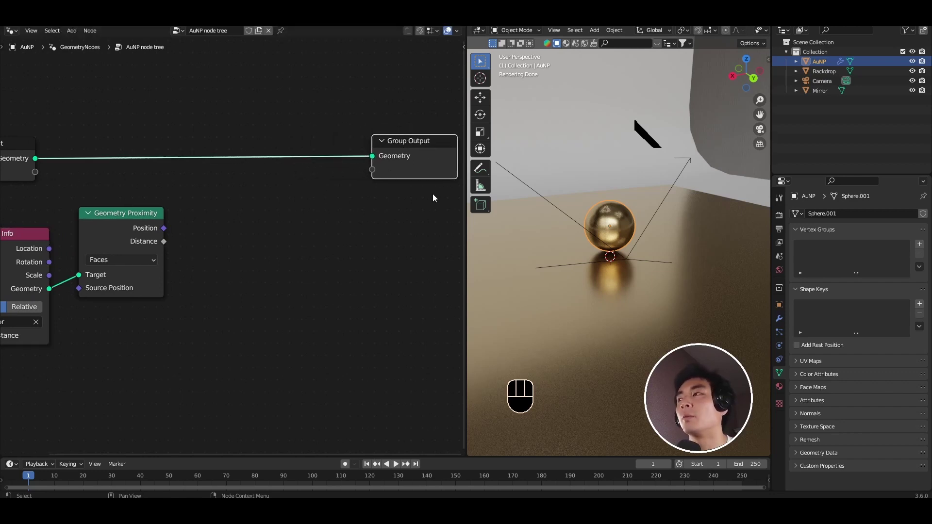
Step: Insert a Store Named Attribute node on the geometry link, feeding Distance into Value, named 'dist'
key("shift+a")
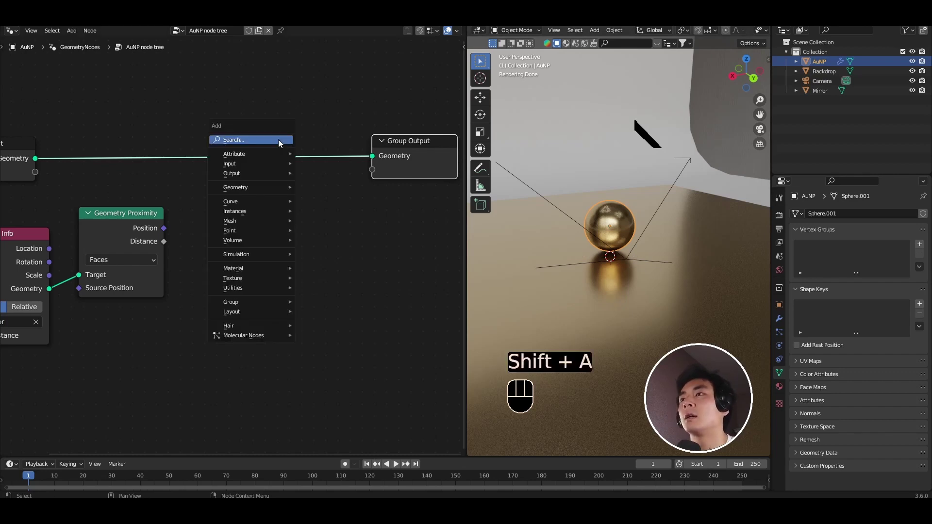
type("cap")
key("BackSpace")
key("BackSpace")
key("BackSpace")
type("store")
key("Return")
left_click(238, 127)
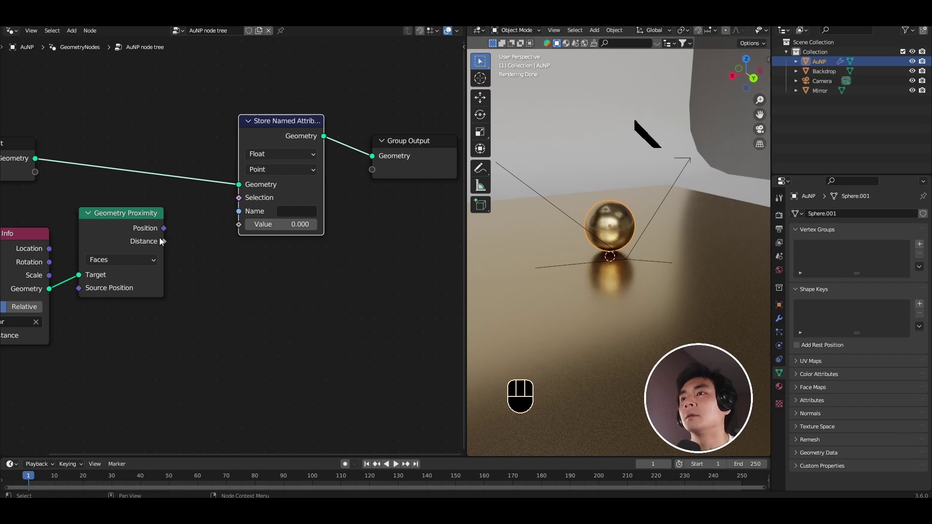
left_click_drag(164, 241, 239, 226)
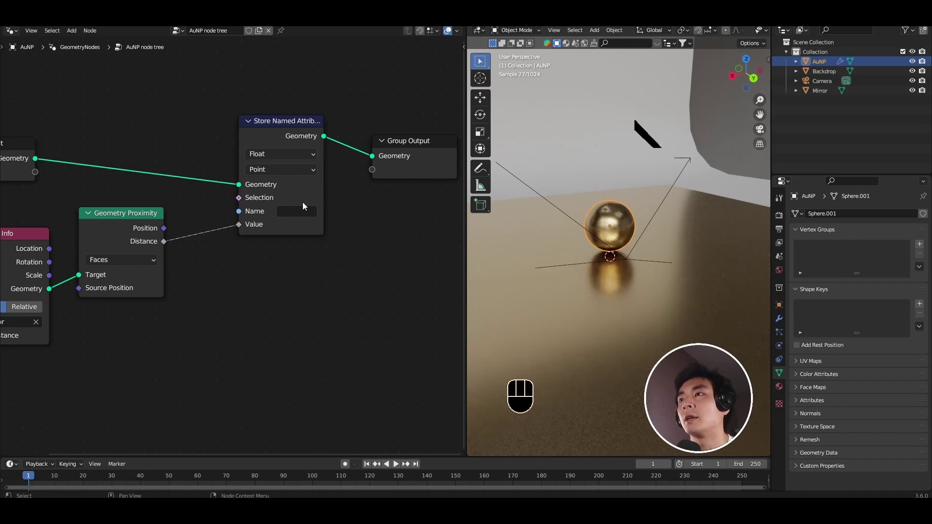
left_click(304, 211)
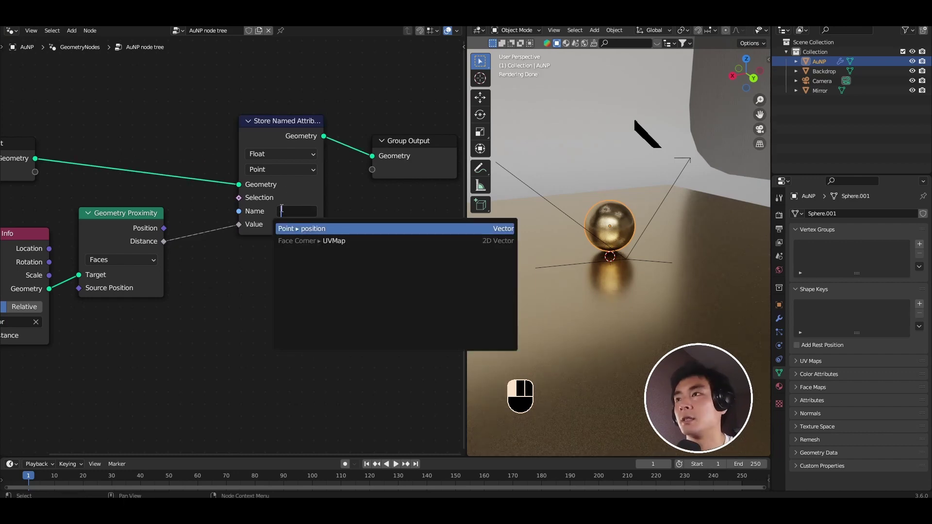
type("dist")
key("Return")
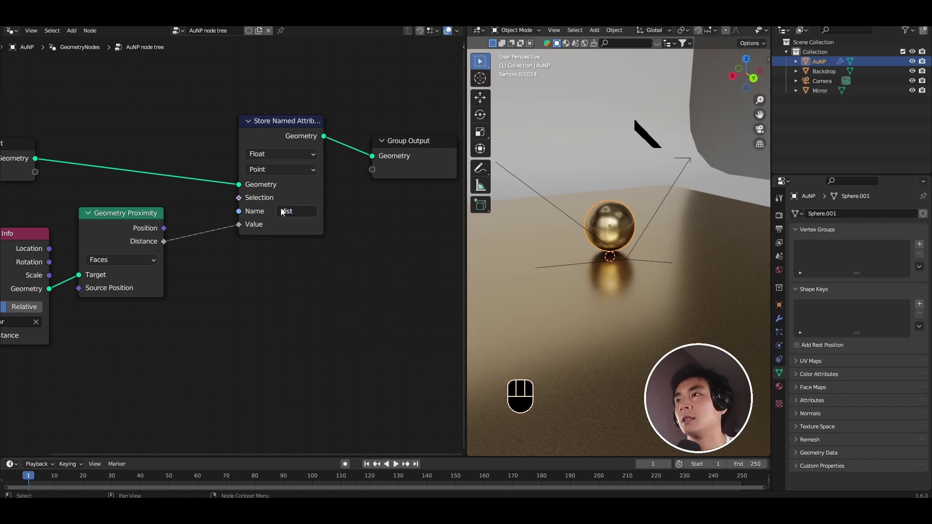
Step: Rearrange the Group Output, Store Named Attribute, Object Info and Geometry Proximity nodes for a tidier layout
scroll(281, 212, "down", 3)
middle_click_drag(304, 268, 277, 267)
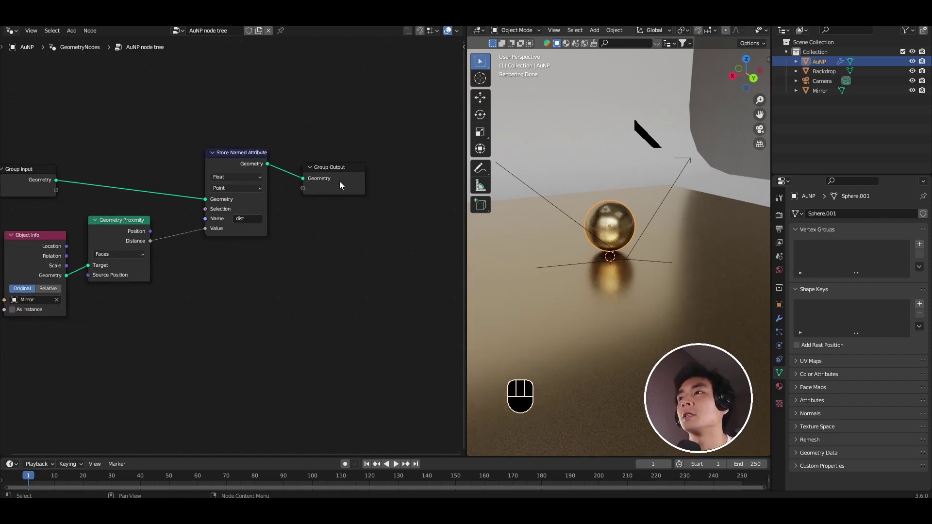
left_click_drag(336, 171, 377, 162)
left_click_drag(225, 169, 262, 161)
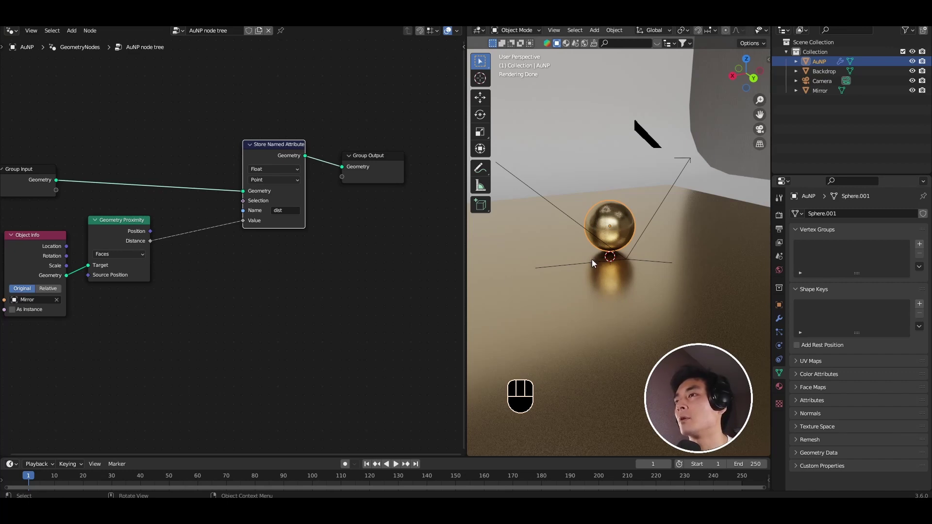
scroll(57, 282, "up", 2)
middle_click_drag(46, 252, 177, 252)
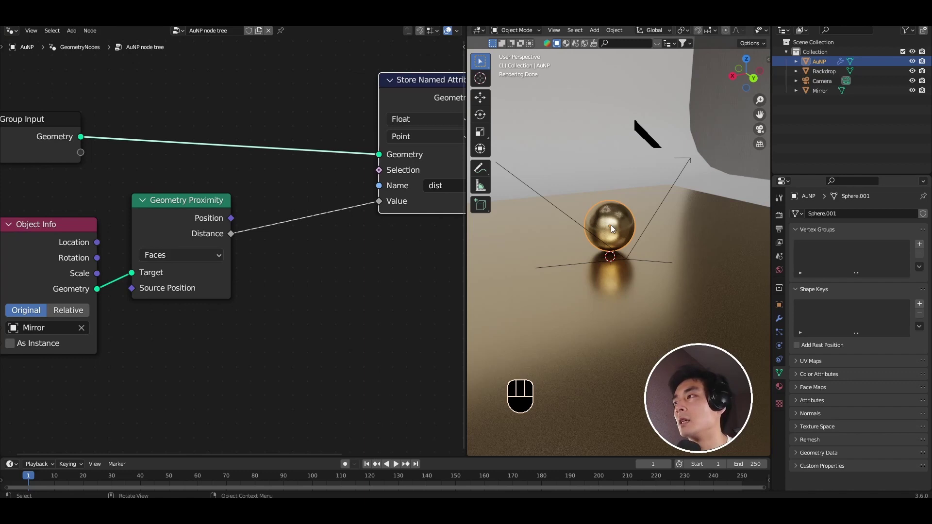
scroll(211, 233, "down", 3)
left_click_drag(223, 211, 90, 316)
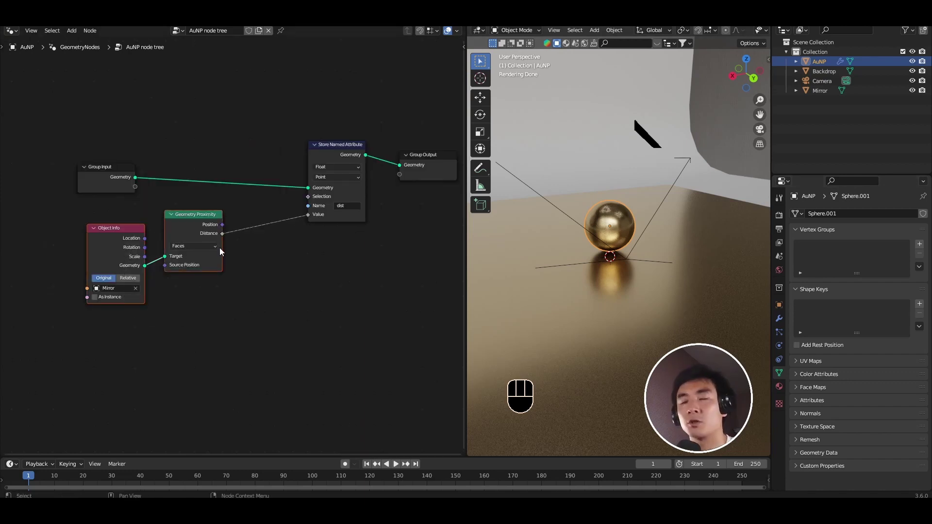
key("g")
left_click(246, 264)
Step: Insert a Float Curve node on the Distance-to-Value link
key("shift+a")
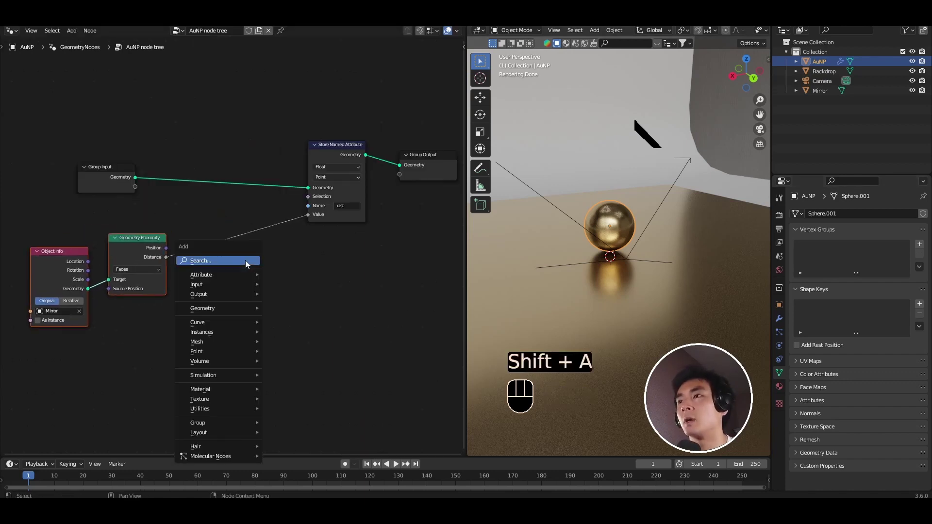
type("float")
key("Return")
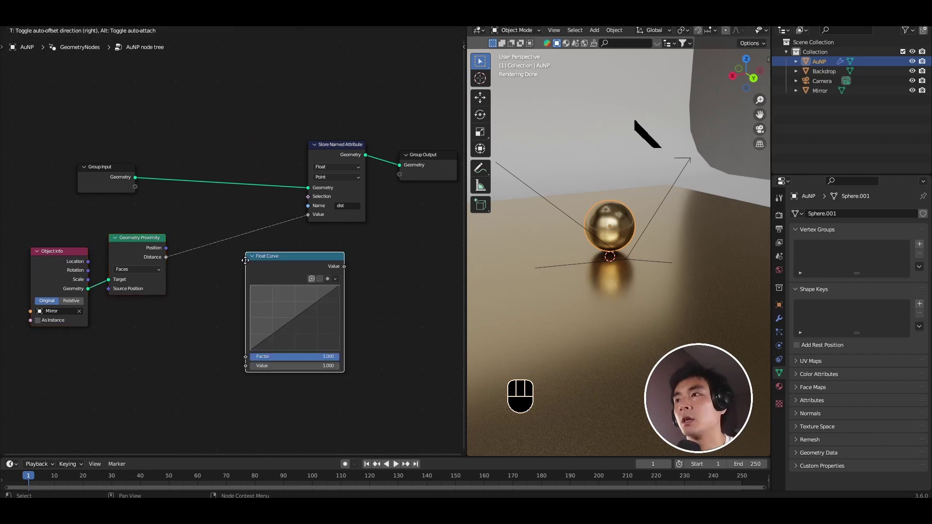
left_click(193, 223)
middle_click_drag(193, 222, 229, 335, "ctrl")
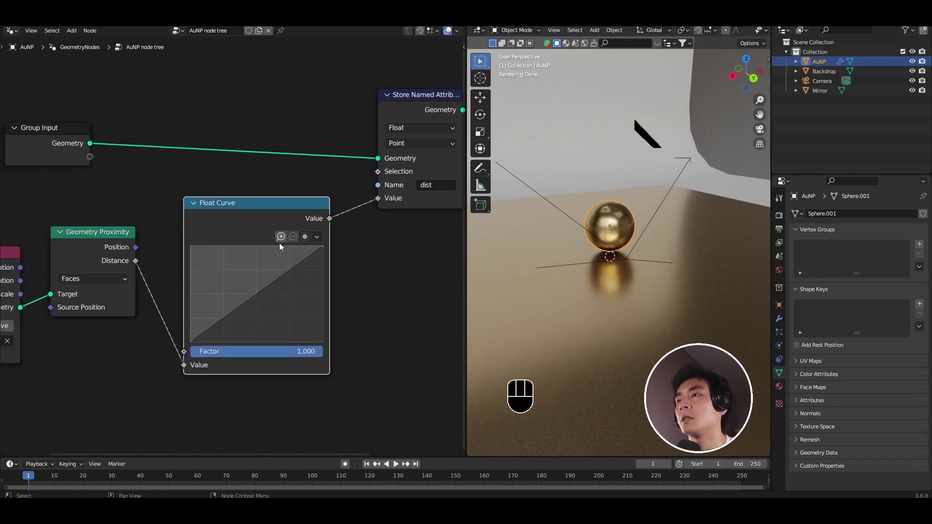
scroll(246, 306, "down", 4)
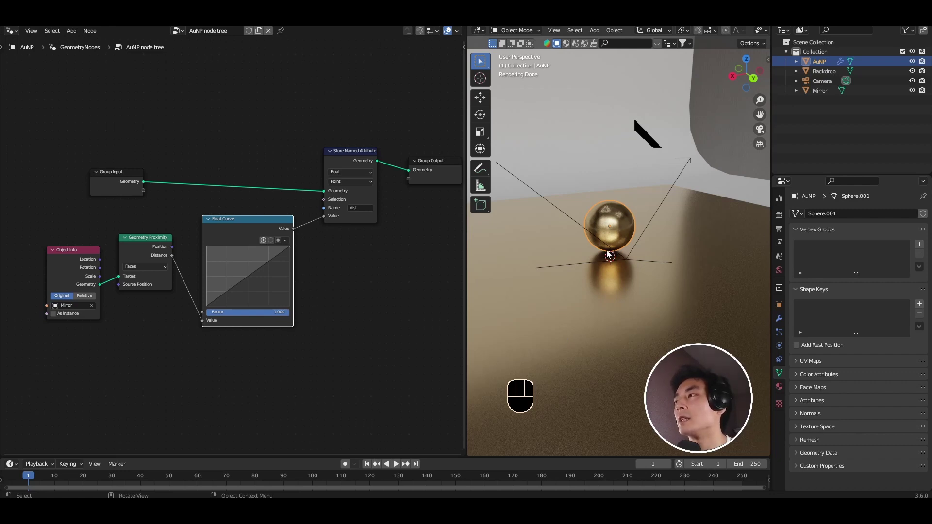
Step: Switch to the AuNP material's shader nodes and move Material Output to the right
left_click(12, 33)
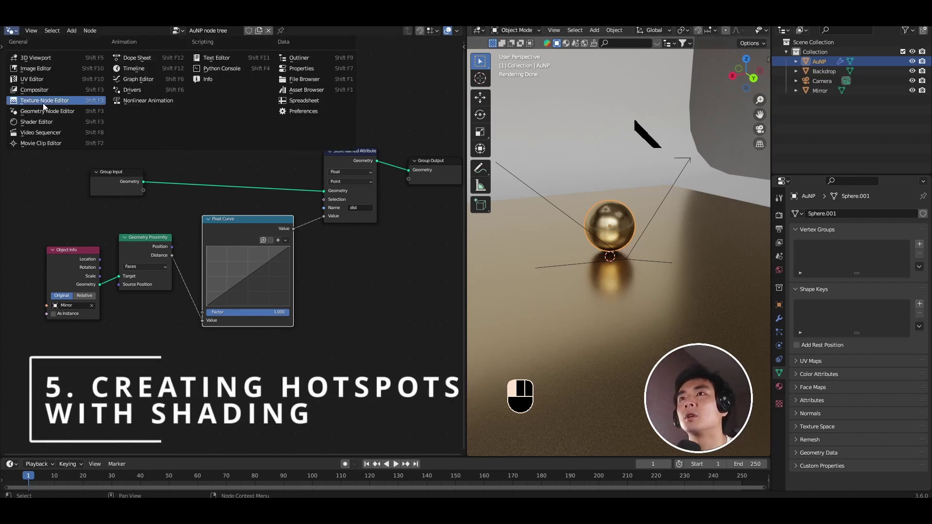
left_click(40, 119)
key("Home")
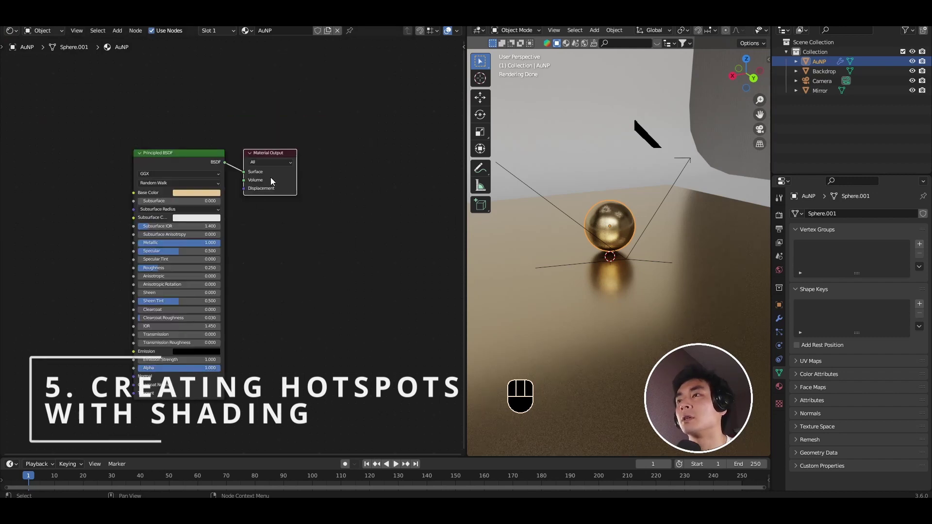
left_click_drag(269, 189, 364, 164)
scroll(222, 219, "up", 1)
Step: Add an Emission shader above the Principled BSDF and a Mix Shader before Material Output
key("shift+a")
left_click(222, 222)
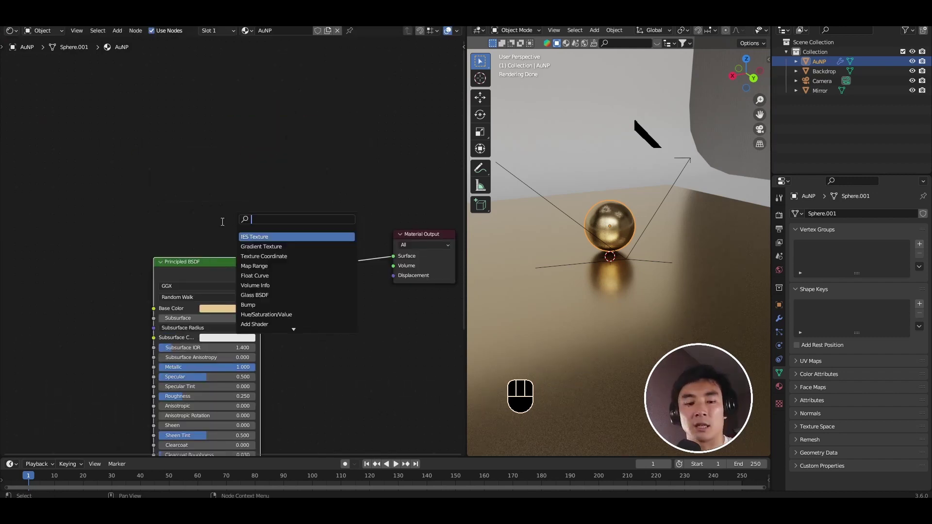
type("emission")
key("Return")
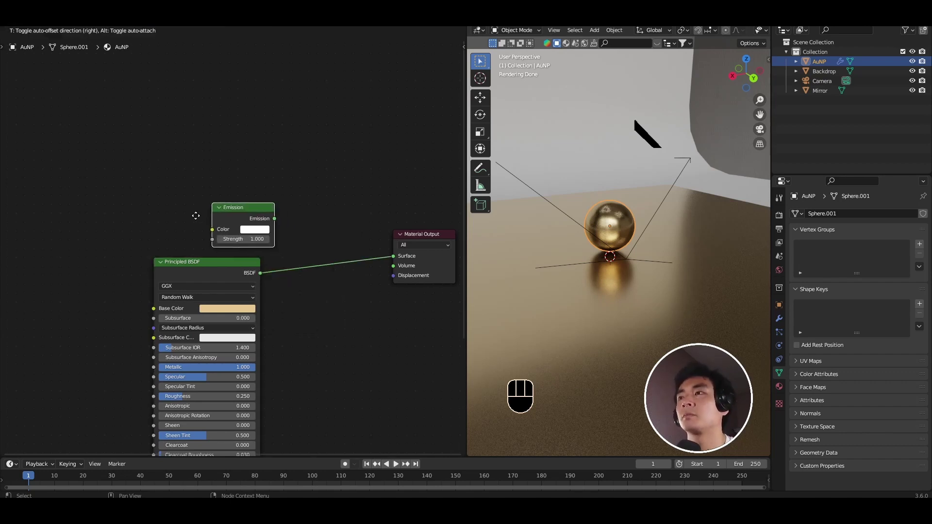
left_click(184, 219)
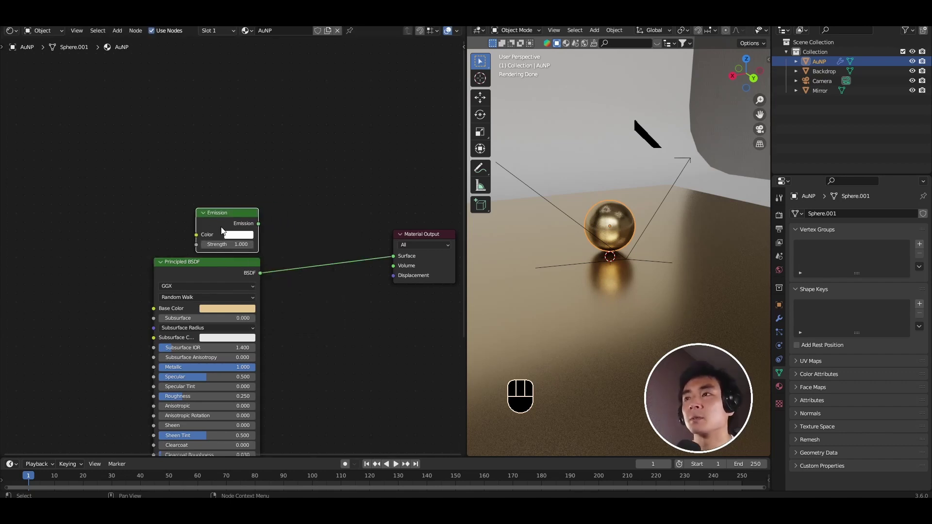
key("shift+a")
type("mix sh")
key("Return")
left_click(307, 213)
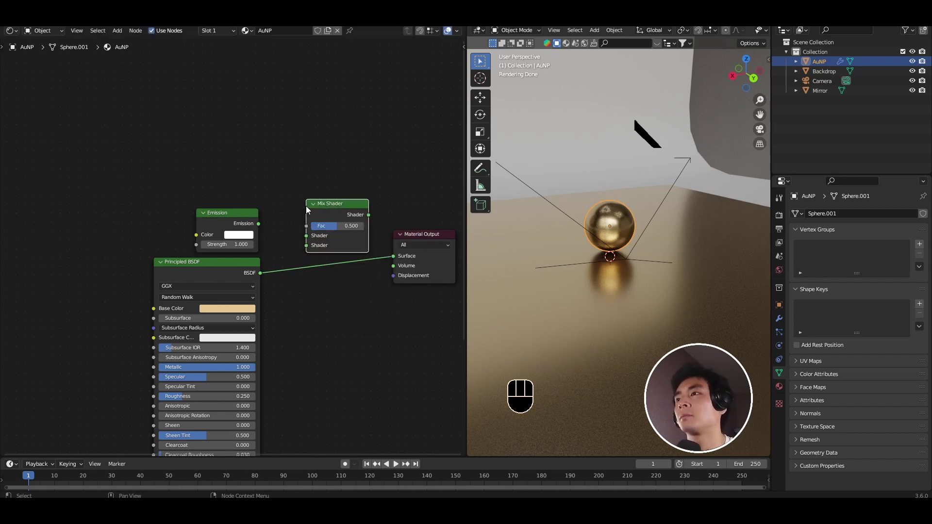
middle_click_drag(169, 174, 203, 232)
Step: Add an Attribute node to the left of the other shader nodes
key("shift+a")
left_click(203, 232)
type("attr")
key("Return")
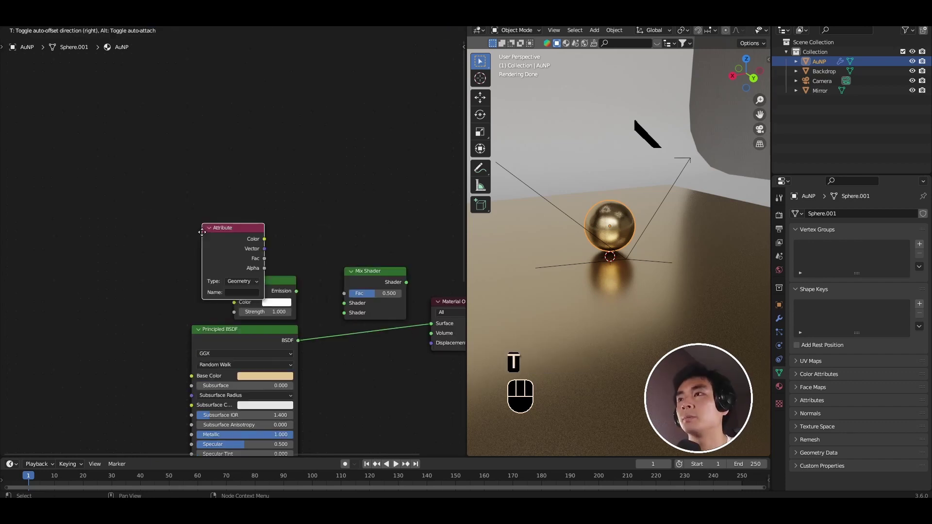
left_click(194, 212)
Step: Add a Color Ramp node, deleting a Mix node added by mistake
key("shift+a")
type("mix")
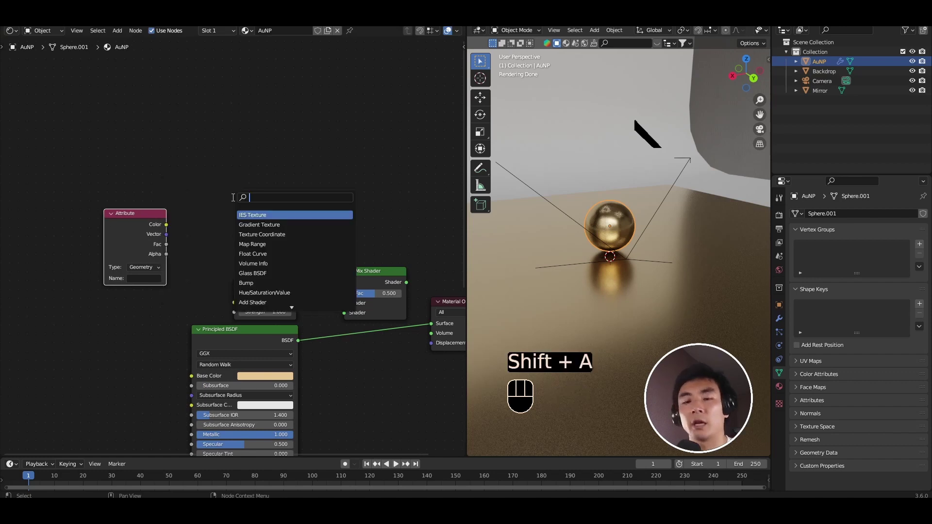
key("Return")
left_click(233, 198)
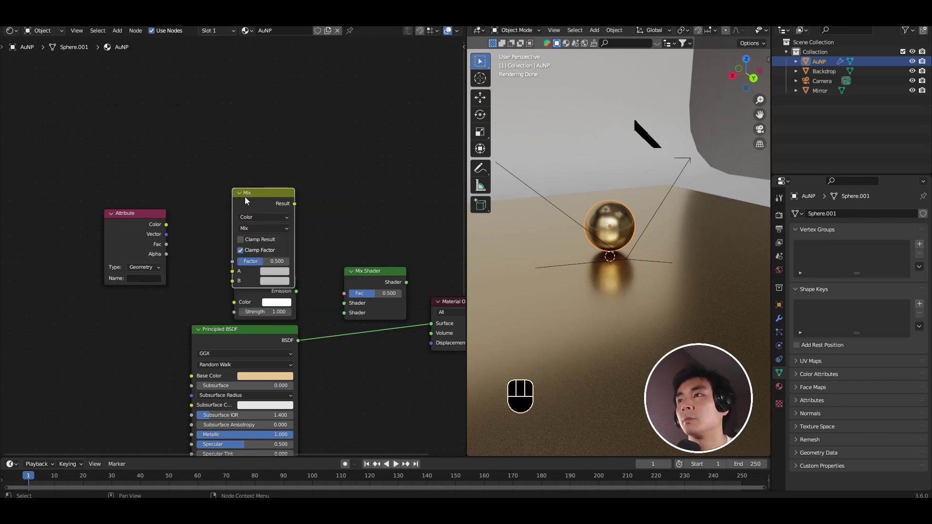
key("x")
key("shift+a")
type("color")
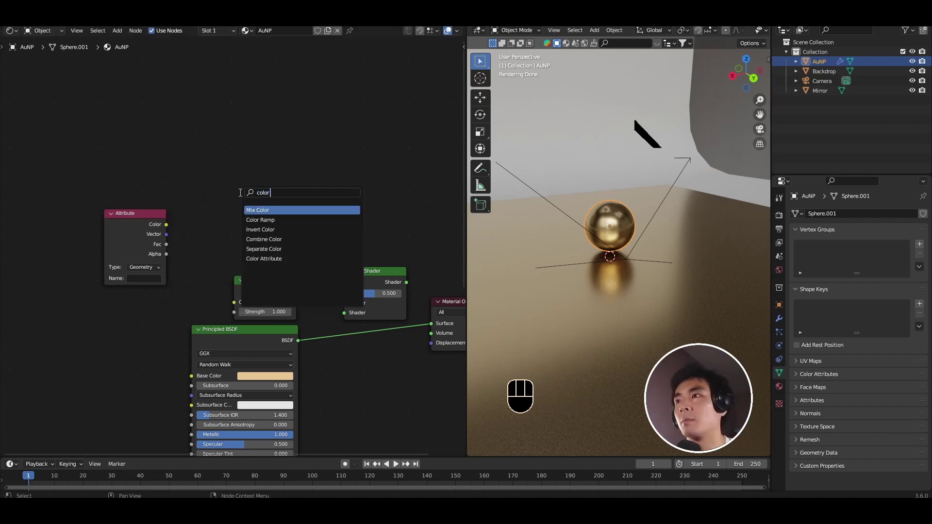
left_click(260, 220)
left_click(212, 203)
middle_click_drag(247, 337, 241, 321)
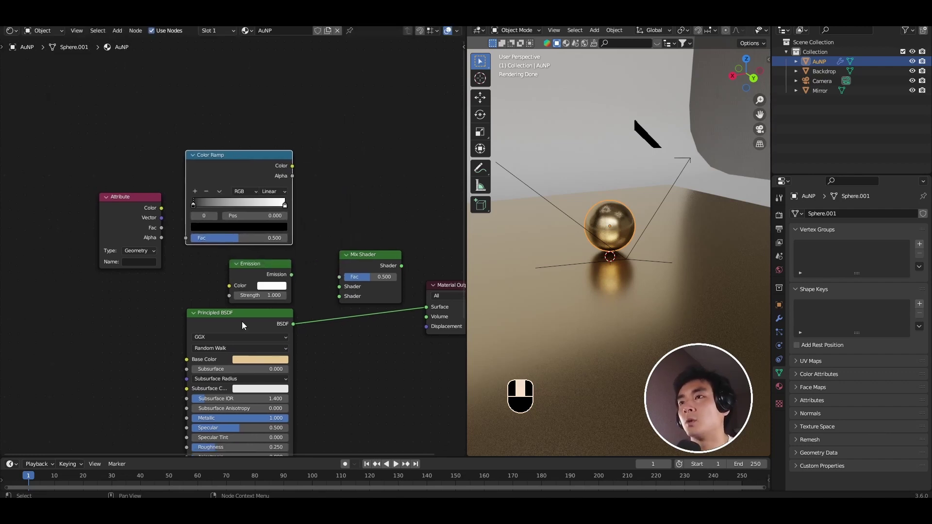
Step: Name the Attribute node 'dist' and preview its output on the sphere
left_click(141, 264)
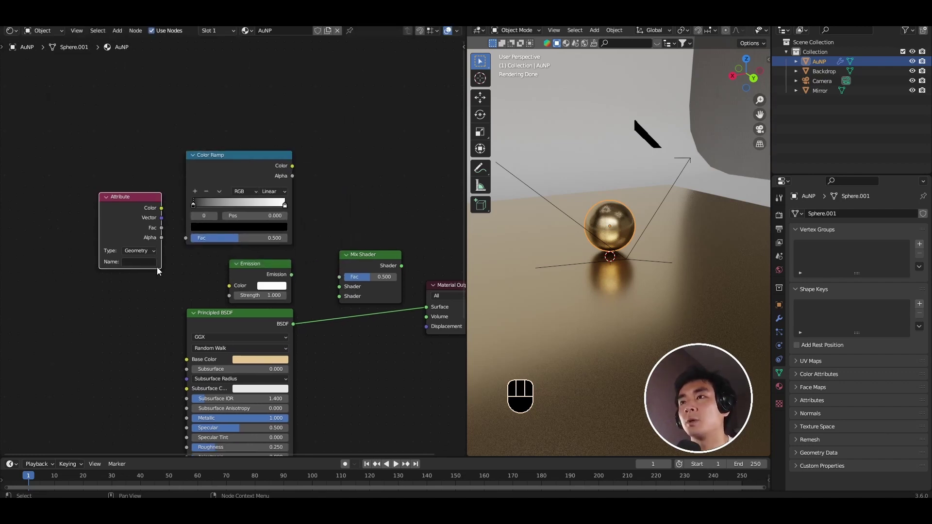
left_click(150, 264)
type("dist")
left_click(152, 267)
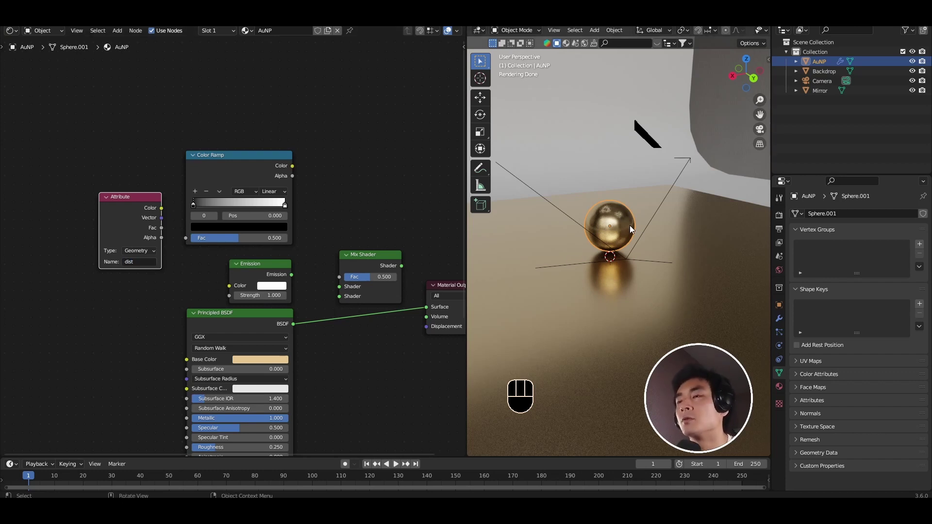
key("ctrl")
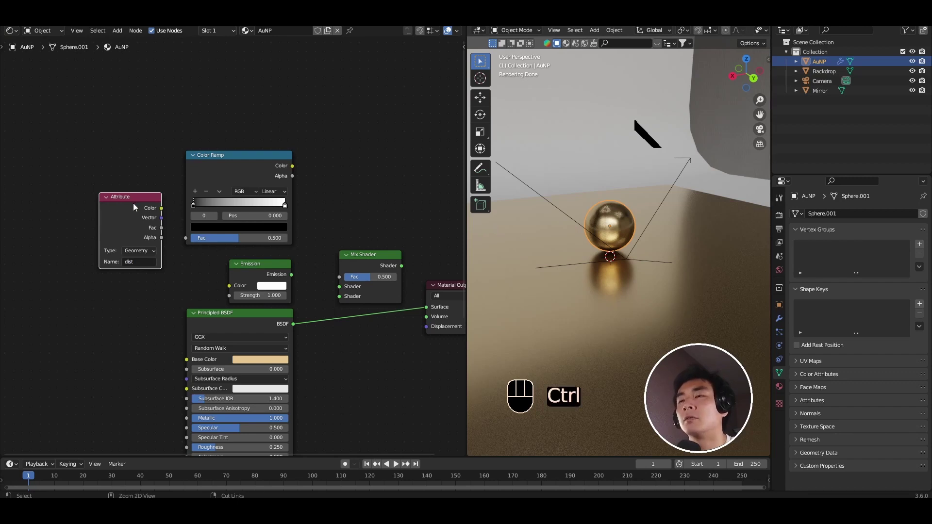
left_click(134, 203, "ctrl+shift")
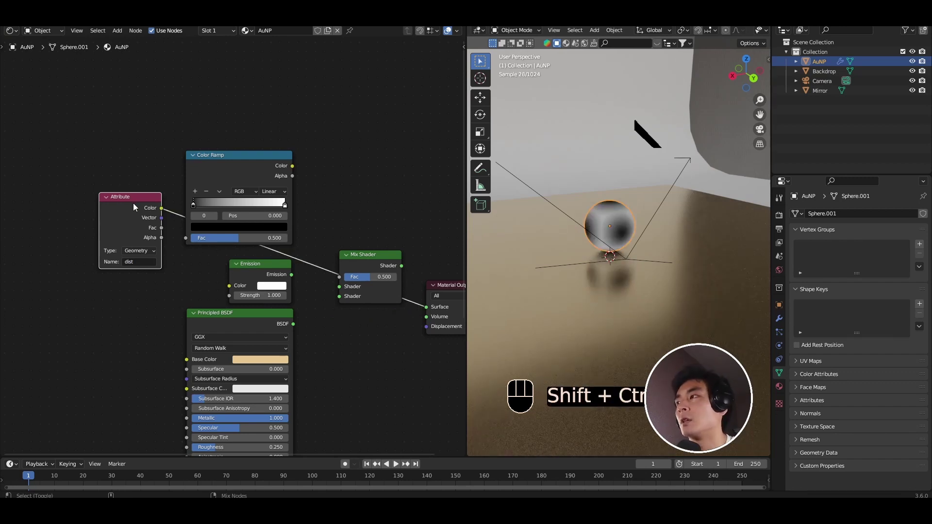
Step: Apply the sphere's scale
key("ctrl+a")
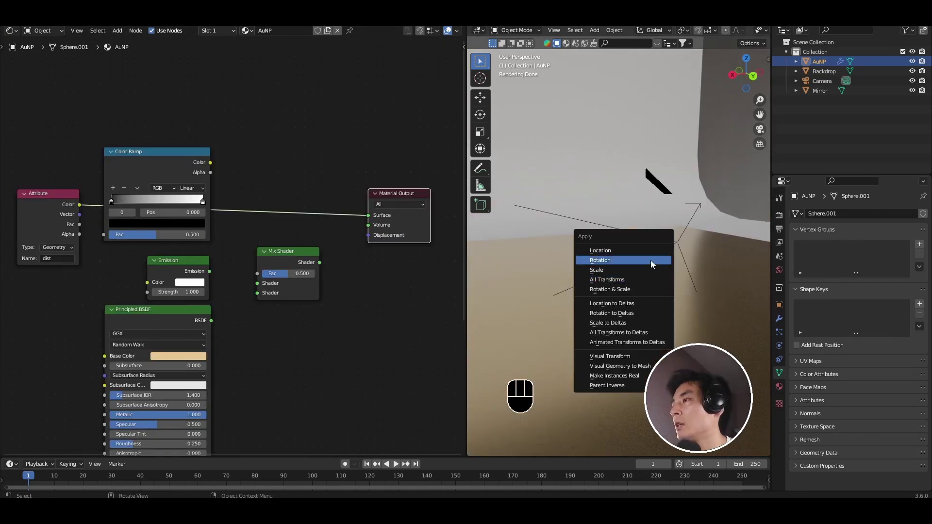
left_click(648, 267)
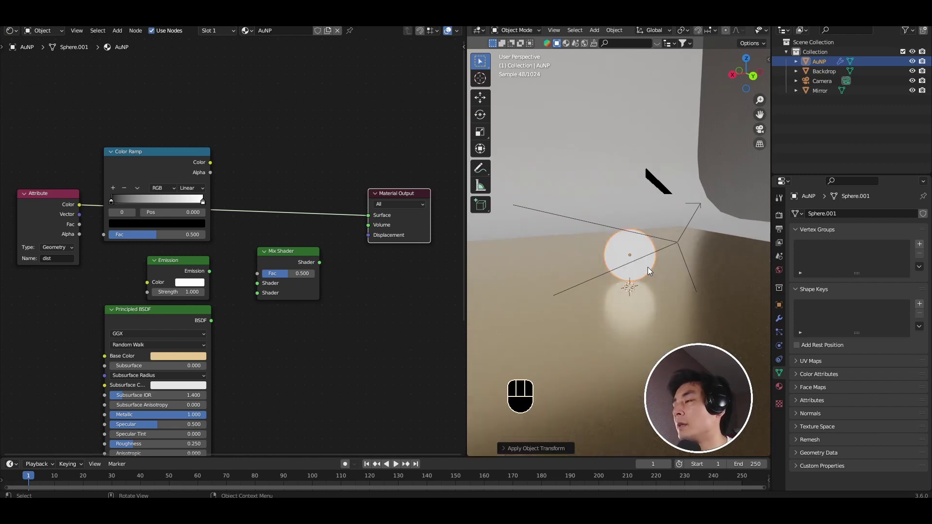
left_click(12, 30)
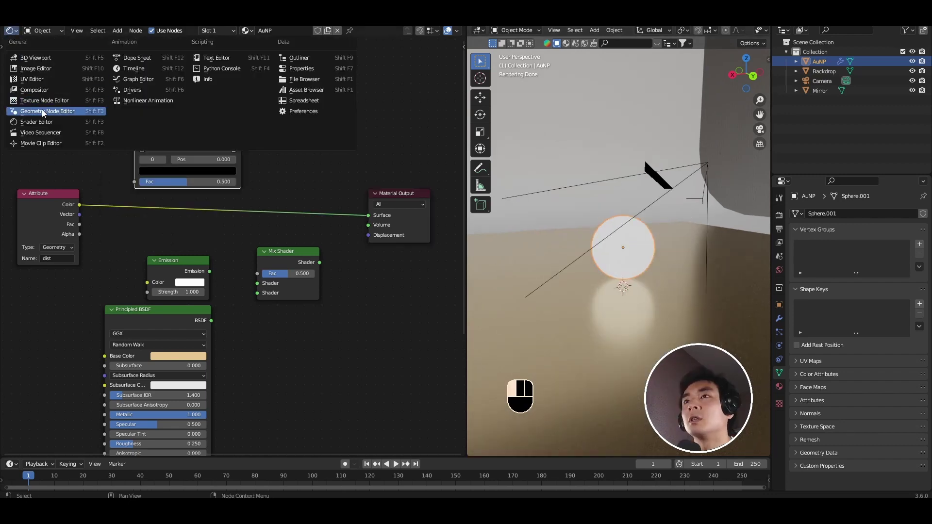
Step: In the geometry nodes, add a Float Curve point and bend the curve upward near 0.20455, 0.95625
left_click(49, 110)
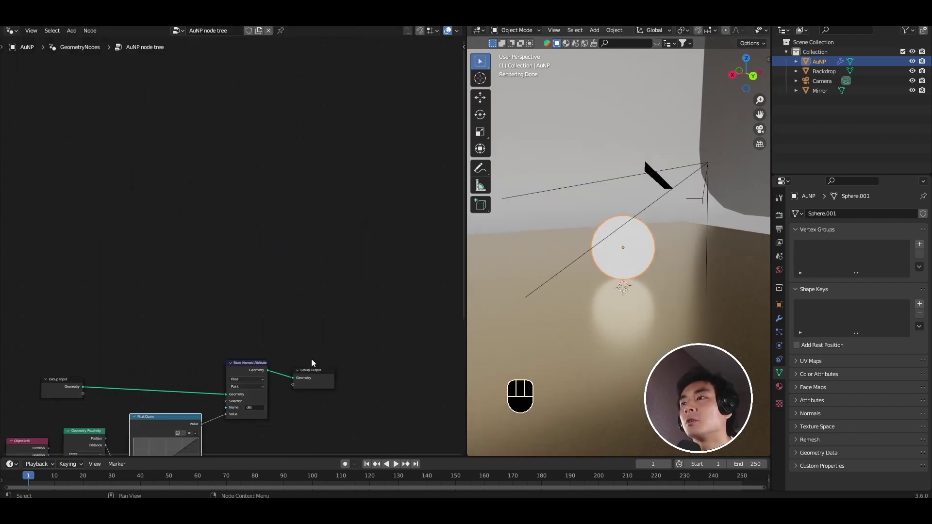
middle_click_drag(312, 364, 280, 283)
scroll(261, 304, "up", 4)
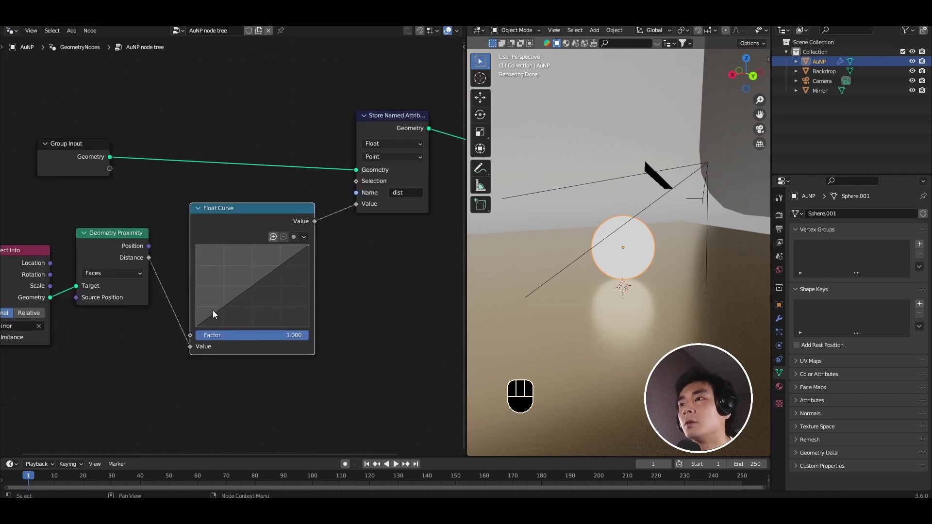
left_click(231, 301)
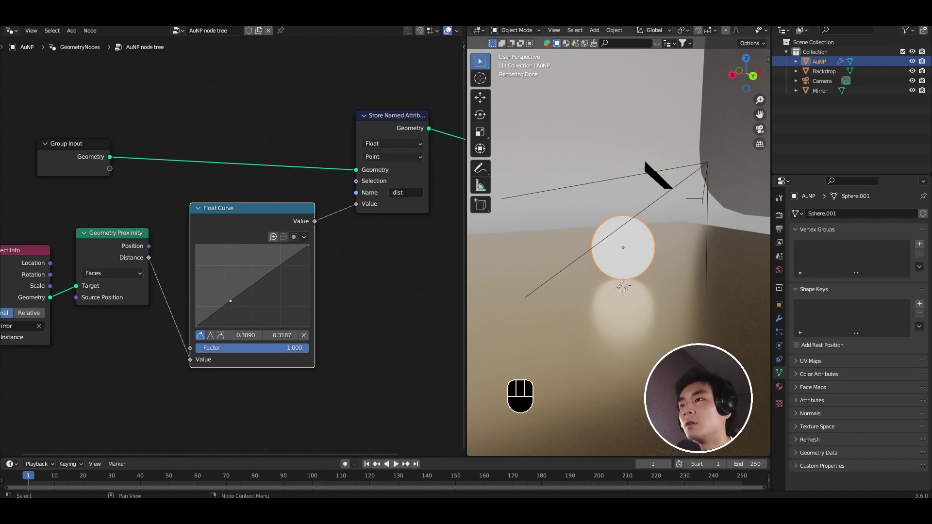
left_click_drag(231, 301, 232, 285)
key("ctrl+z")
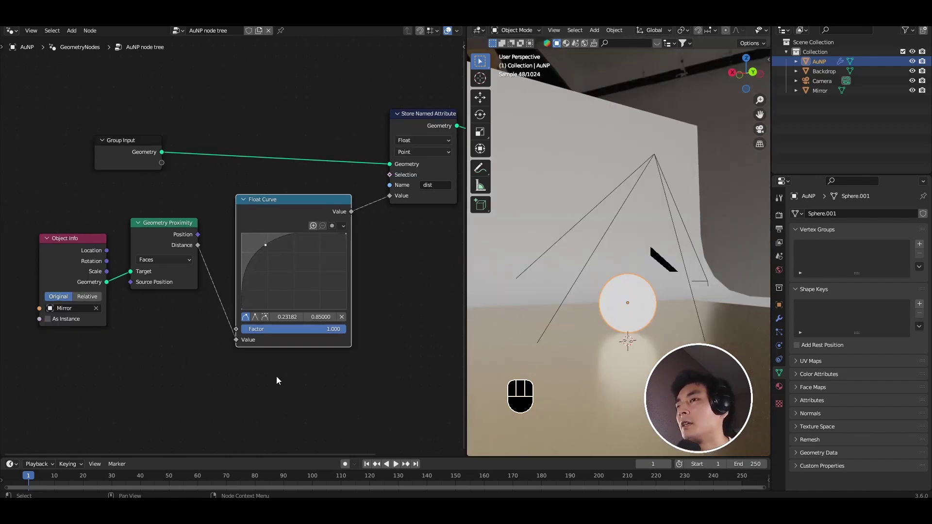
key("ctrl+z")
Step: Set the mirror's Object Info node to Relative transforms
scroll(139, 289, "up", 2)
middle_click_drag(138, 289, 203, 262)
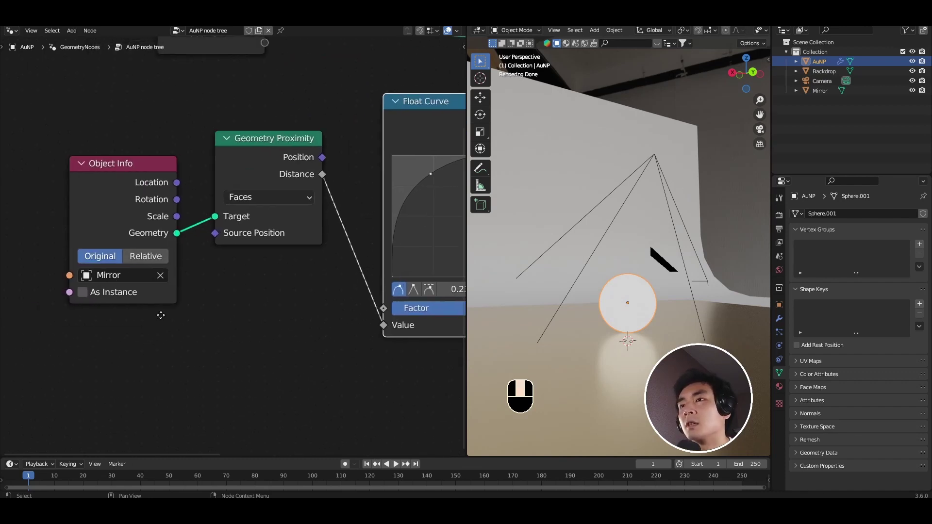
left_click(153, 255)
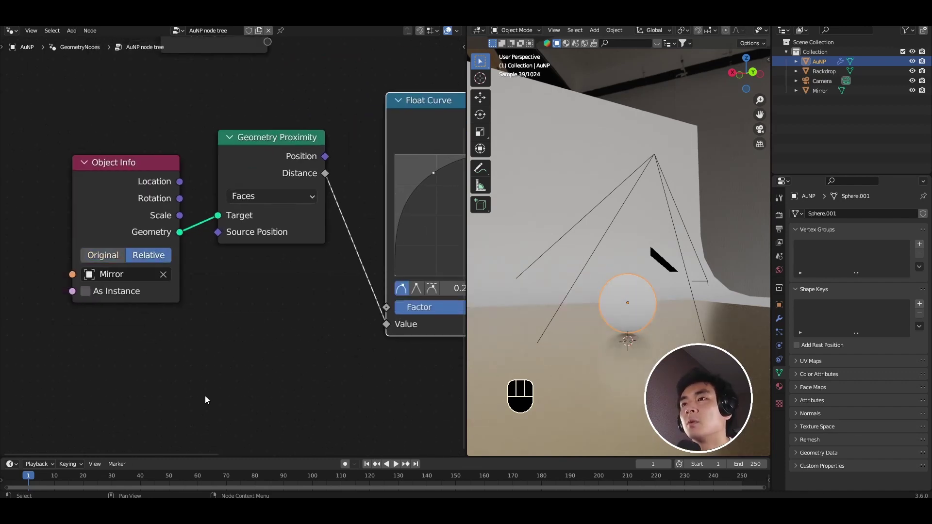
scroll(380, 303, "down", 1)
middle_click_drag(380, 303, 212, 282)
middle_click_drag(631, 374, 616, 354)
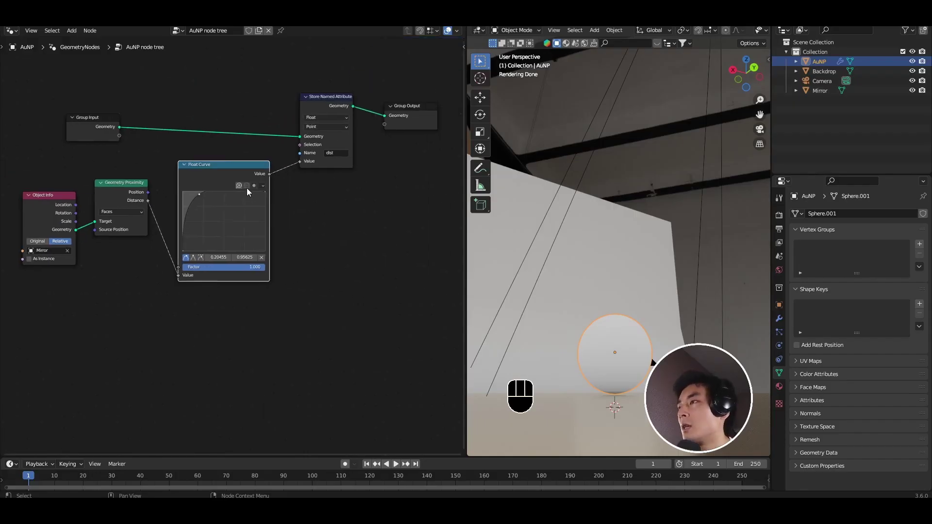
Step: Back in the shader nodes, place the Mix Shader and wire Attribute Color into its factor
left_click(12, 30)
left_click(36, 122)
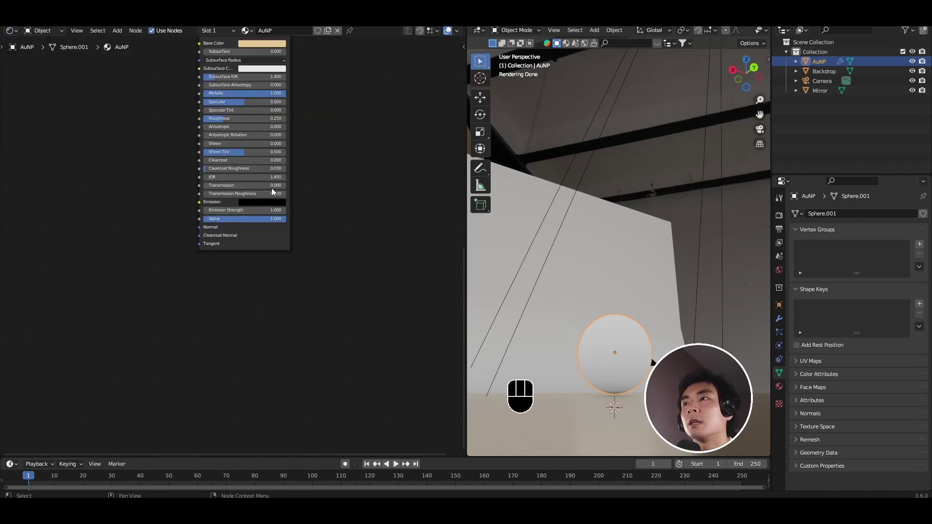
scroll(235, 220, "down", 2)
scroll(235, 220, "up", 2)
scroll(235, 220, "up", 1)
middle_click_drag(235, 220, 230, 293)
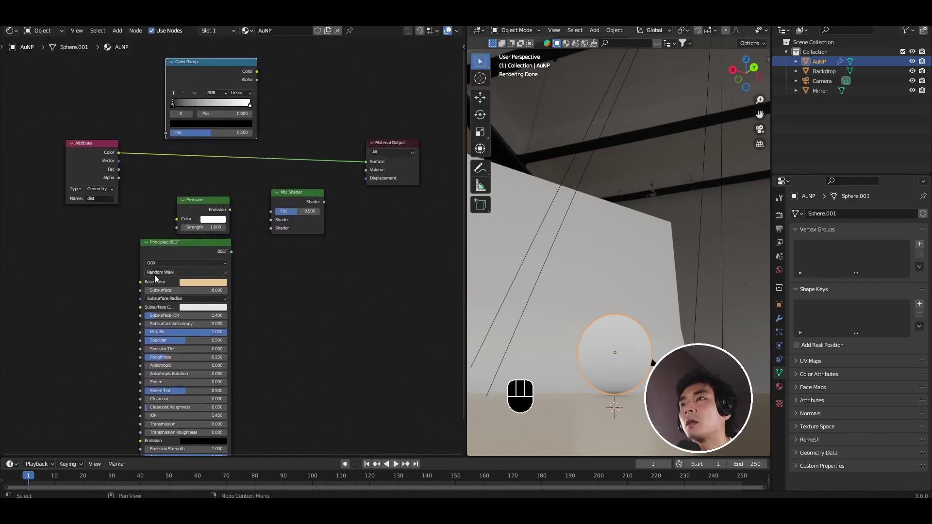
middle_click_drag(602, 374, 629, 304, "shift")
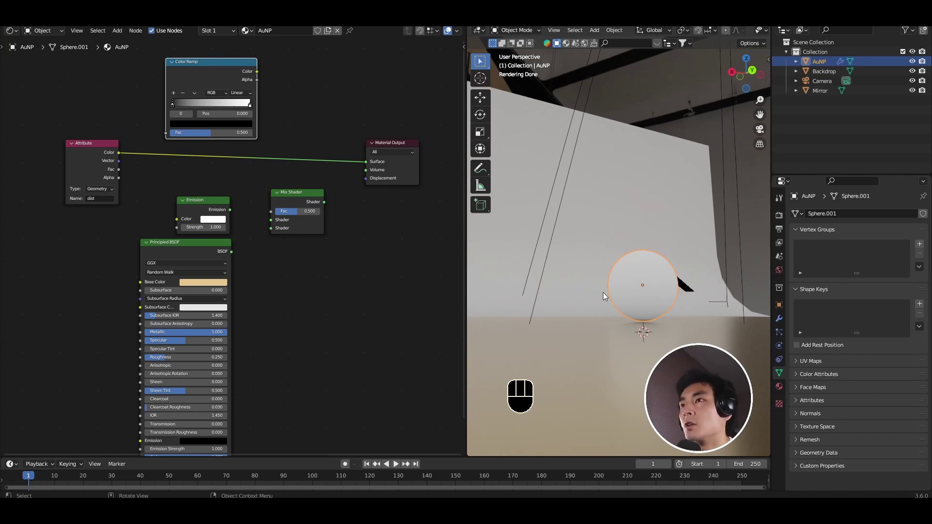
left_click_drag(291, 193, 295, 172)
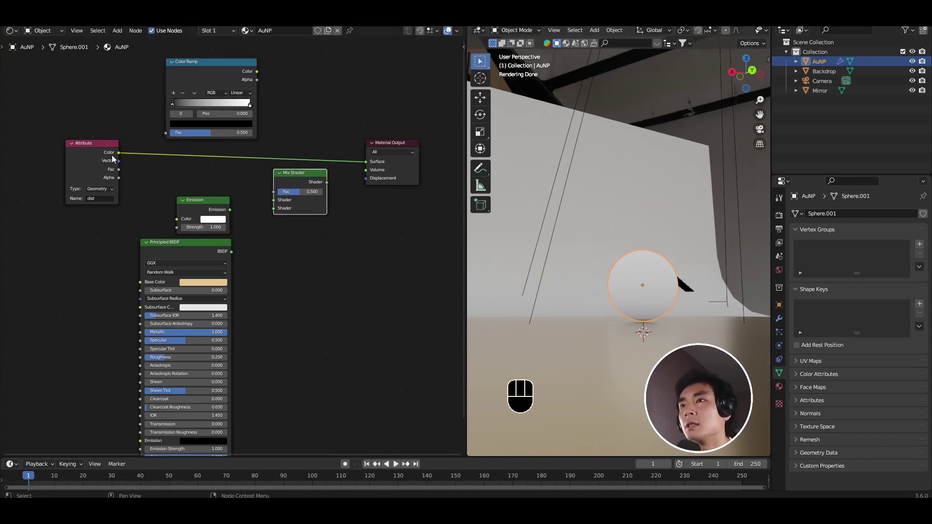
left_click_drag(118, 153, 366, 162)
Step: Connect Emission and Principled BSDF into the Mix Shader's two shader inputs
left_click_drag(315, 178, 320, 162)
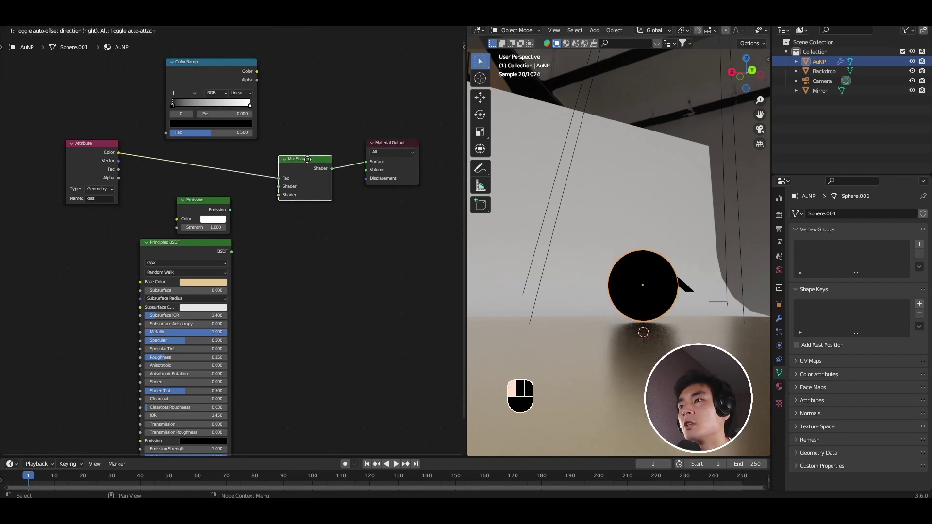
left_click(202, 204)
left_click(195, 247, "shift")
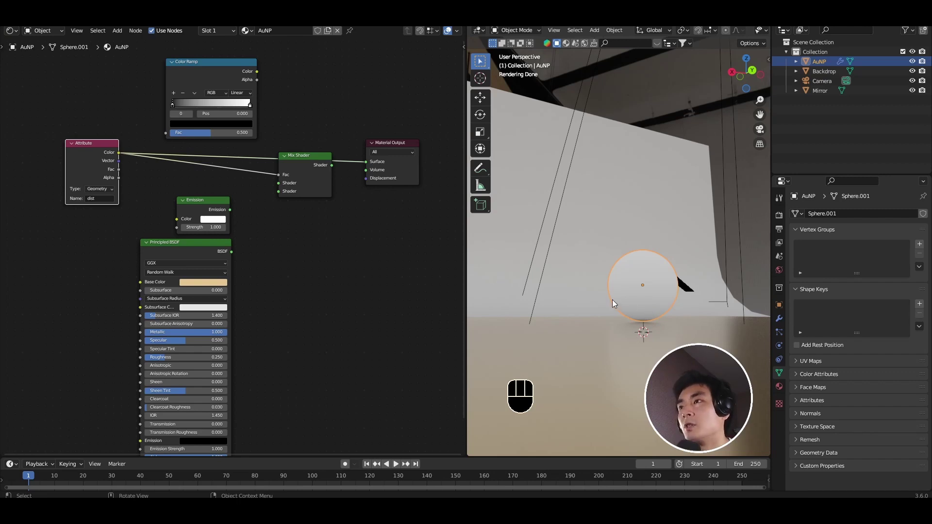
left_click_drag(307, 168, 305, 173)
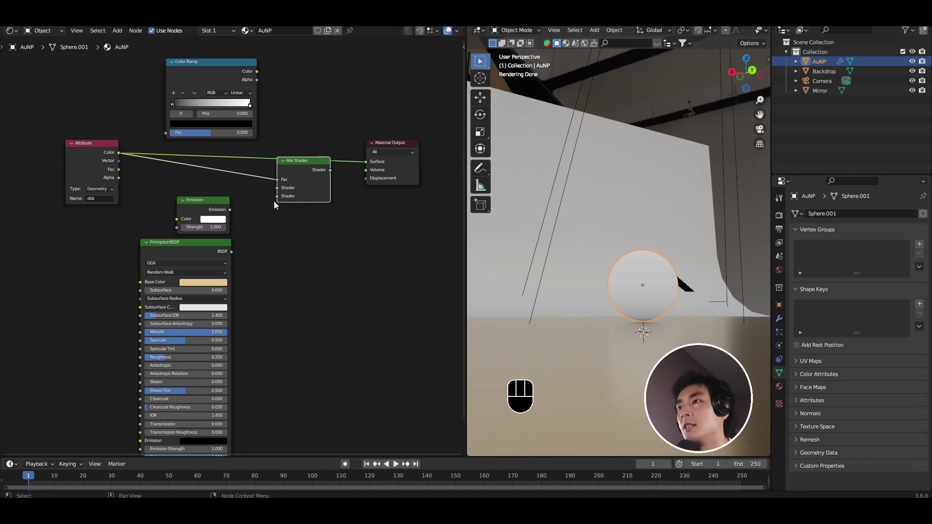
left_click_drag(225, 211, 278, 188)
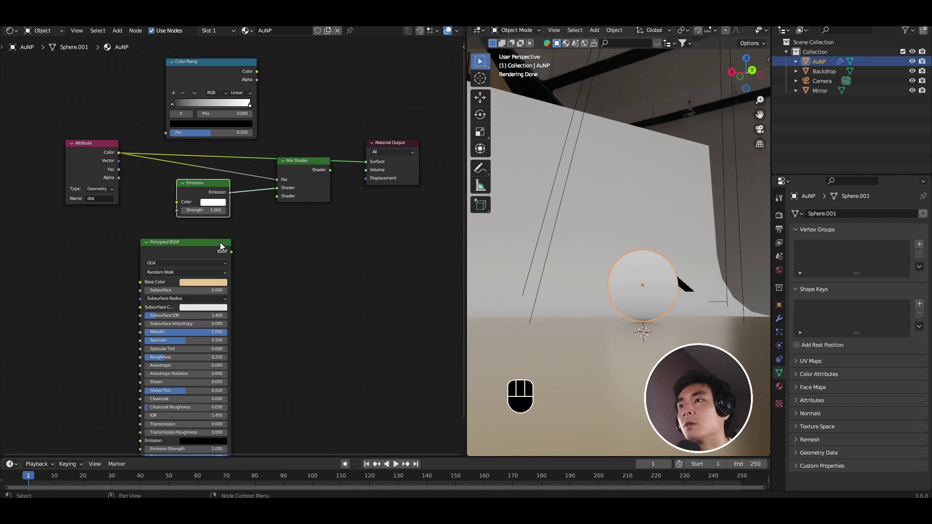
left_click_drag(231, 252, 276, 197)
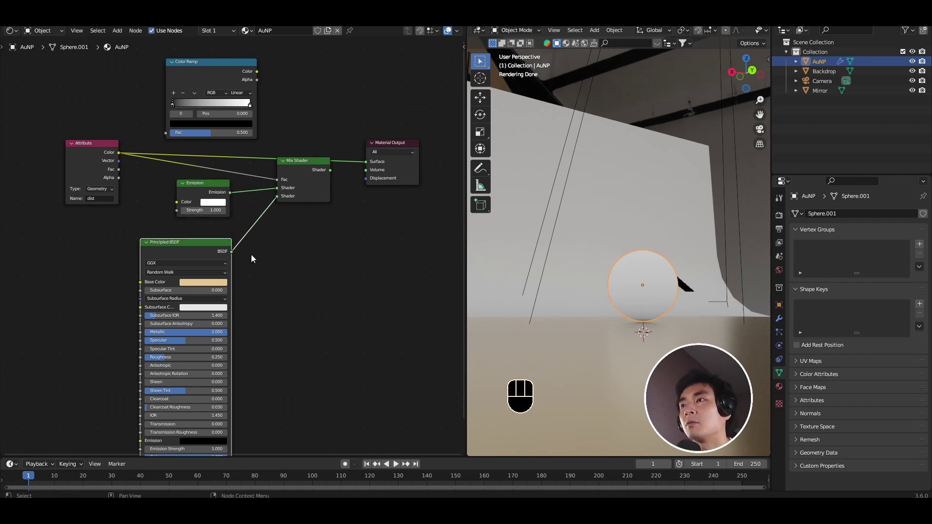
Step: Route the Mix Shader to Surface, make Emission orange at Strength 10, and insert the Color Ramp on the factor link
left_click(328, 170, "ctrl+shift")
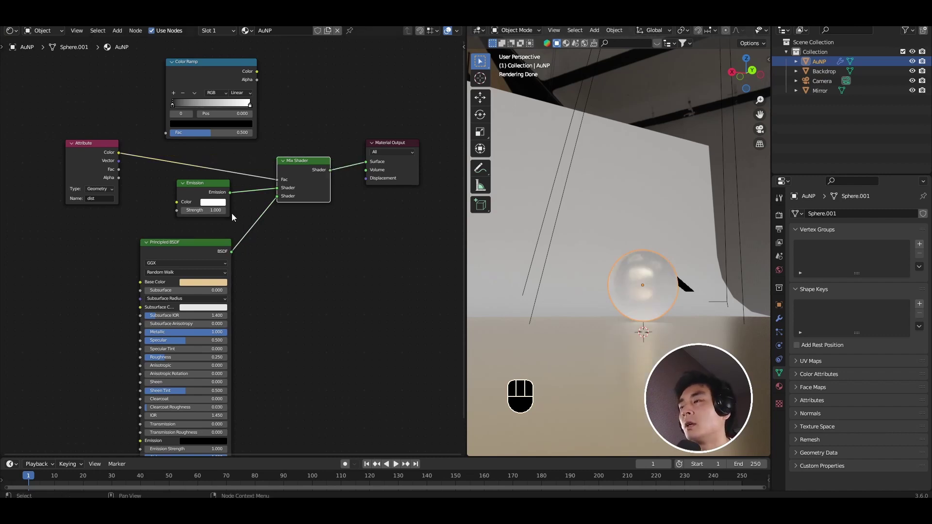
middle_click_drag(697, 290, 688, 305)
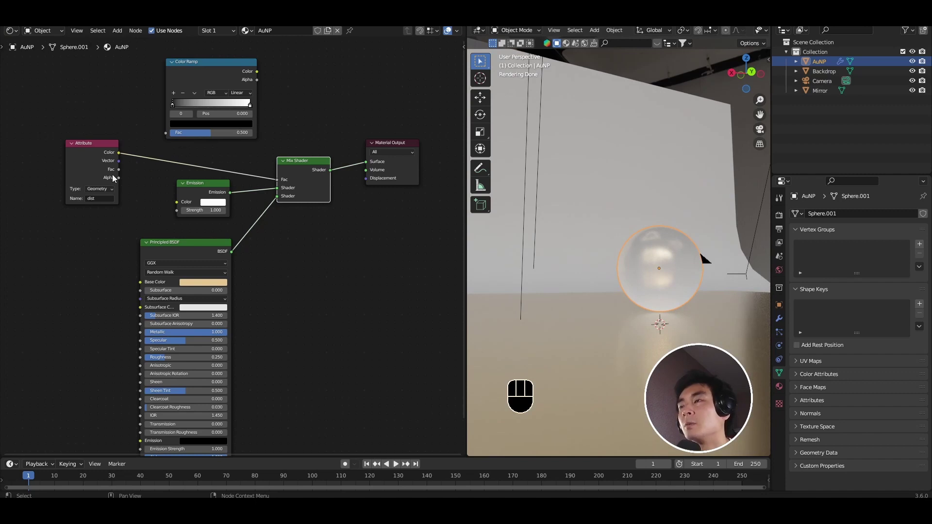
left_click(221, 202)
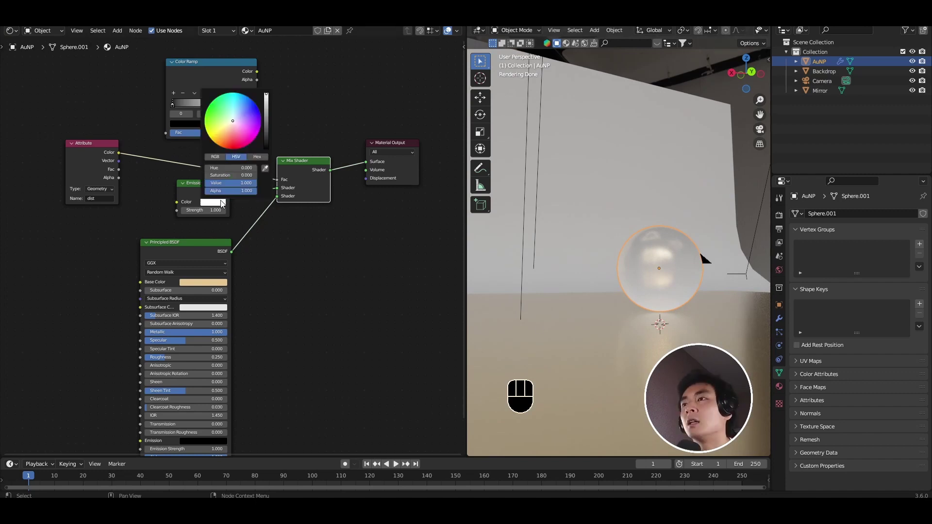
left_click(224, 135)
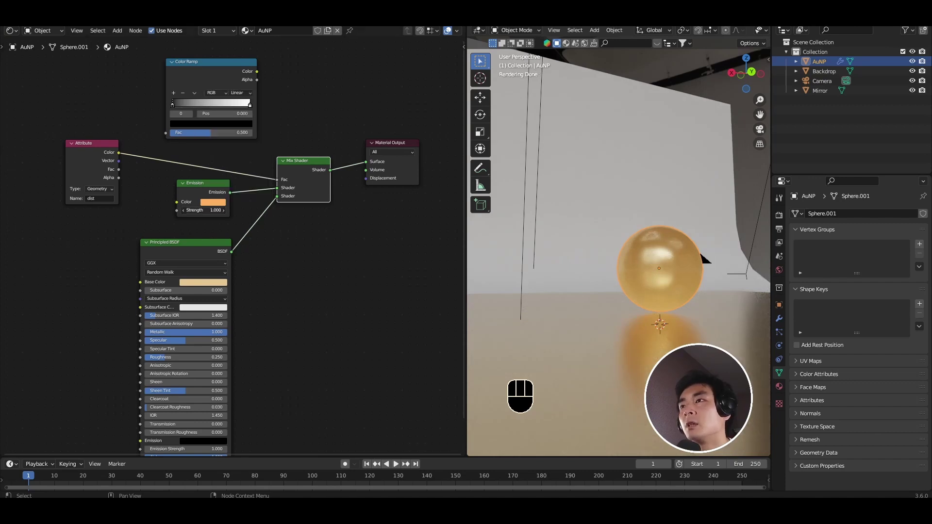
left_click_drag(204, 210, 245, 210)
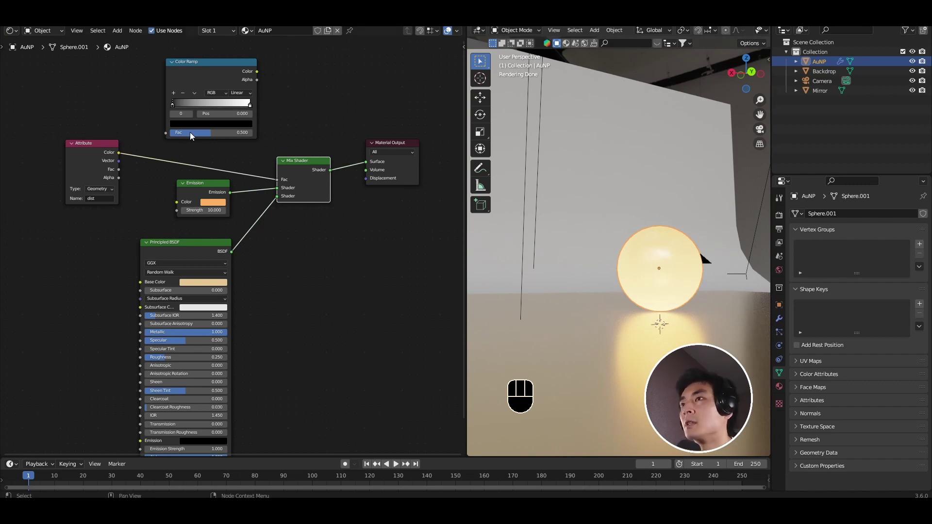
left_click_drag(201, 69, 189, 93)
Step: Move the Color Ramp's white stop to 0.418 and set its interpolation to Ease
left_click_drag(92, 162, 89, 156)
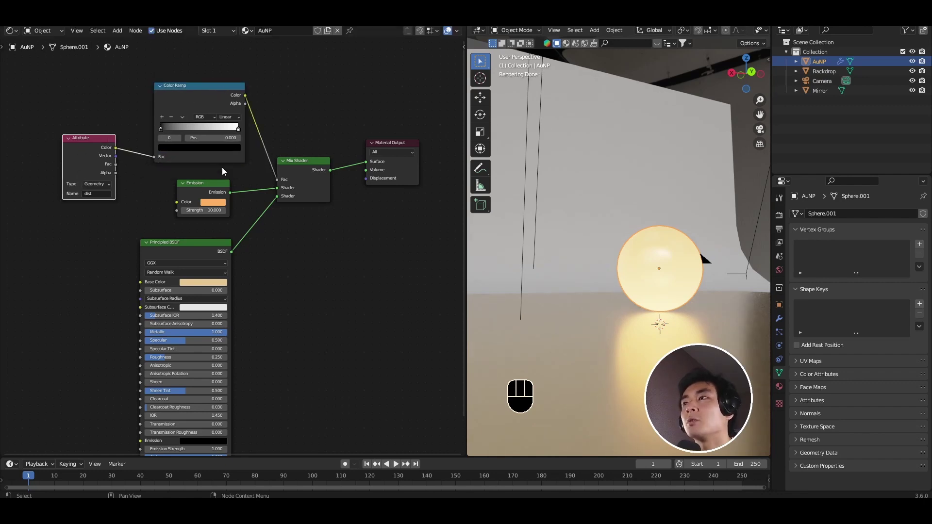
scroll(214, 97, "up", 3)
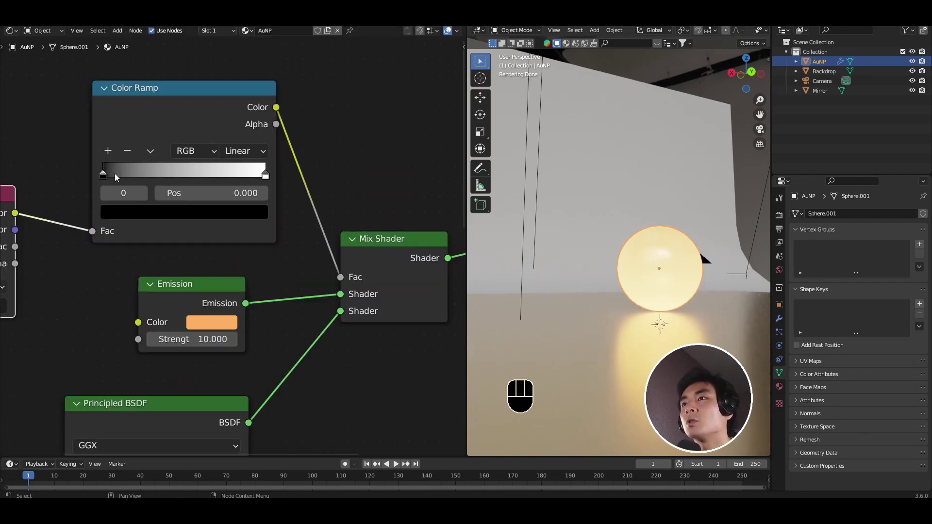
left_click_drag(265, 179, 168, 193)
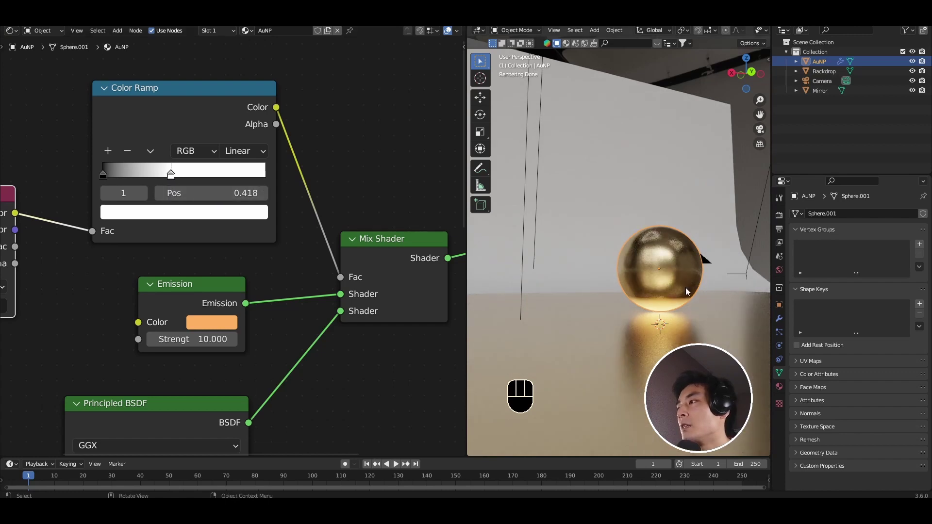
left_click(103, 175)
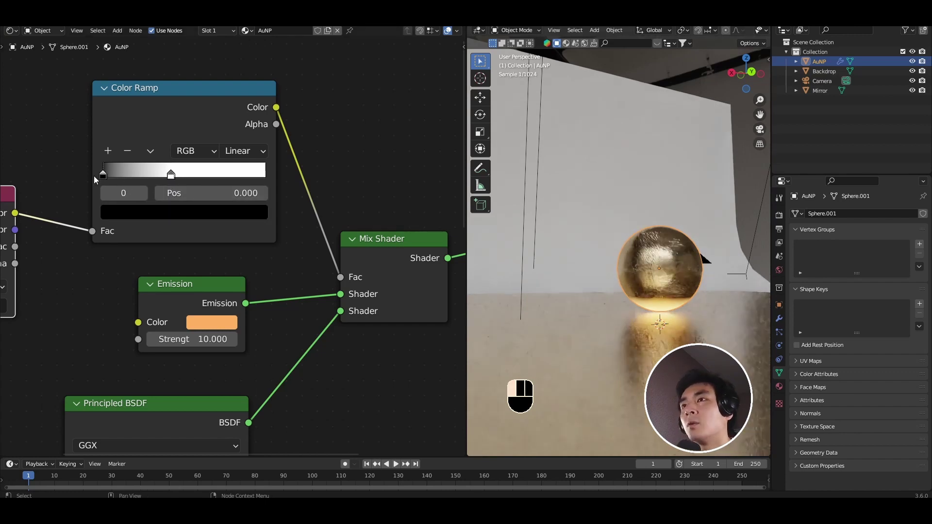
left_click(237, 155)
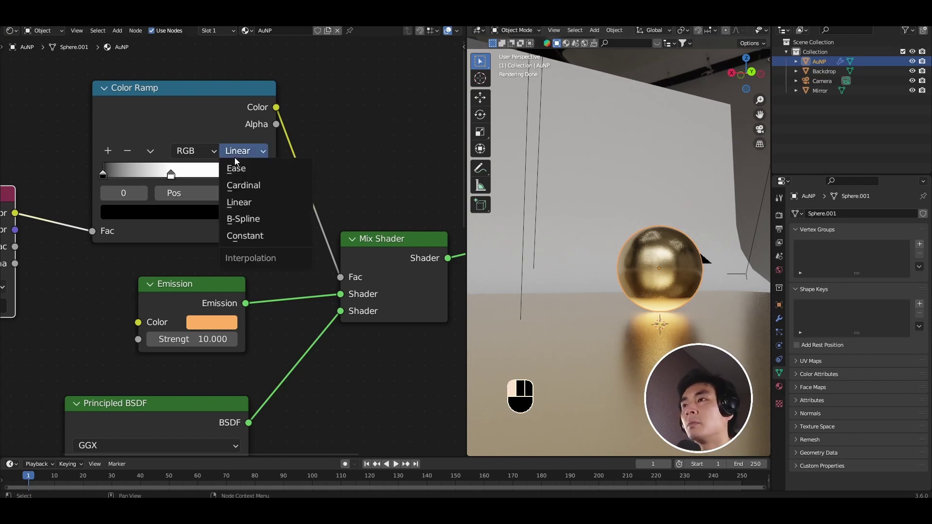
left_click(243, 170)
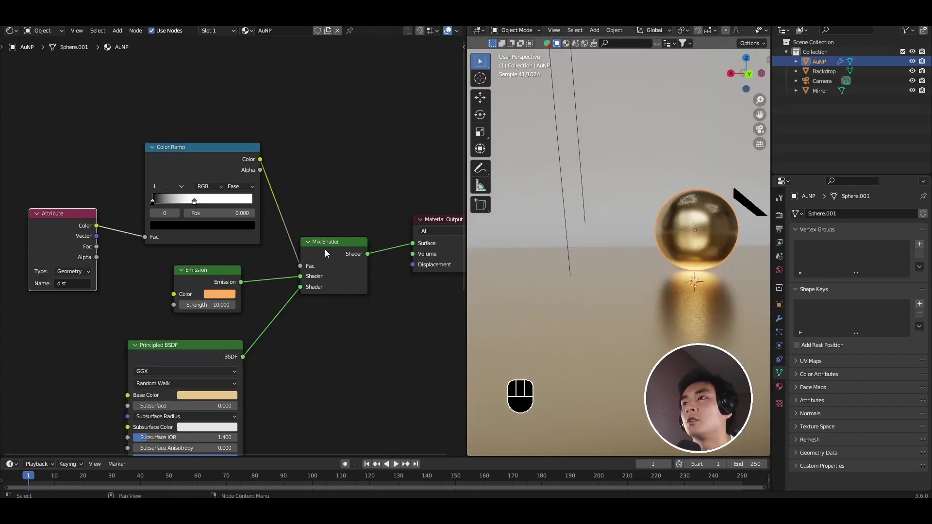
middle_click_drag(322, 249, 295, 241)
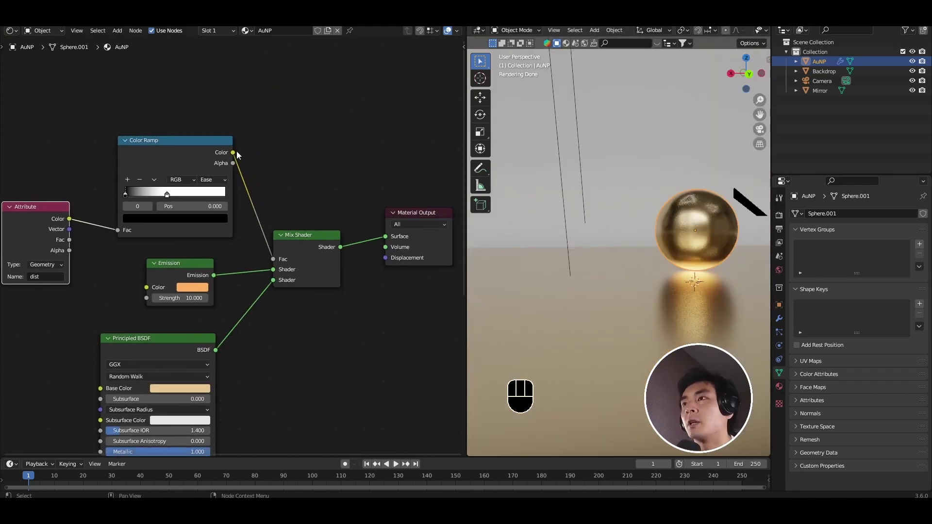
Step: Preview the Color Ramp alone, then reconnect the Mix Shader to Surface with the white stop at 0.455
left_click_drag(234, 152, 386, 237)
middle_click_drag(704, 271, 702, 253)
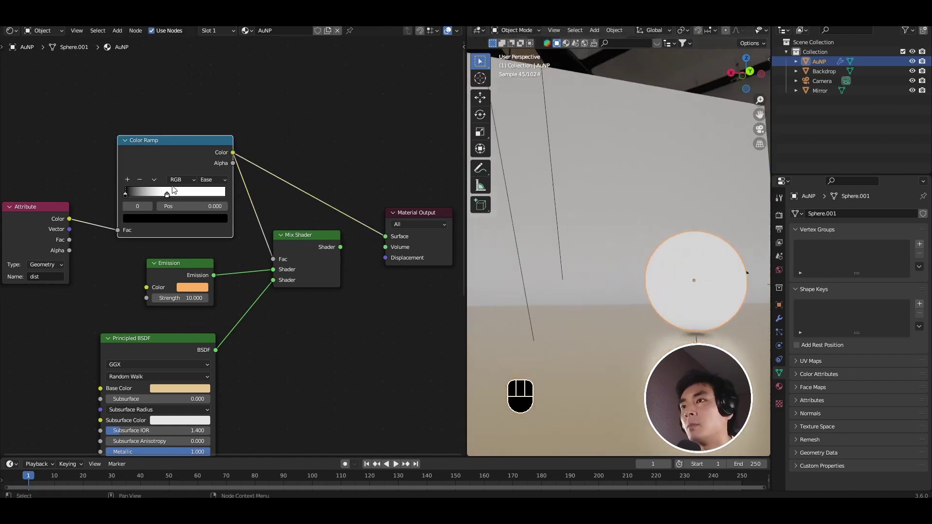
left_click_drag(167, 196, 240, 200)
left_click(337, 246, "ctrl+shift")
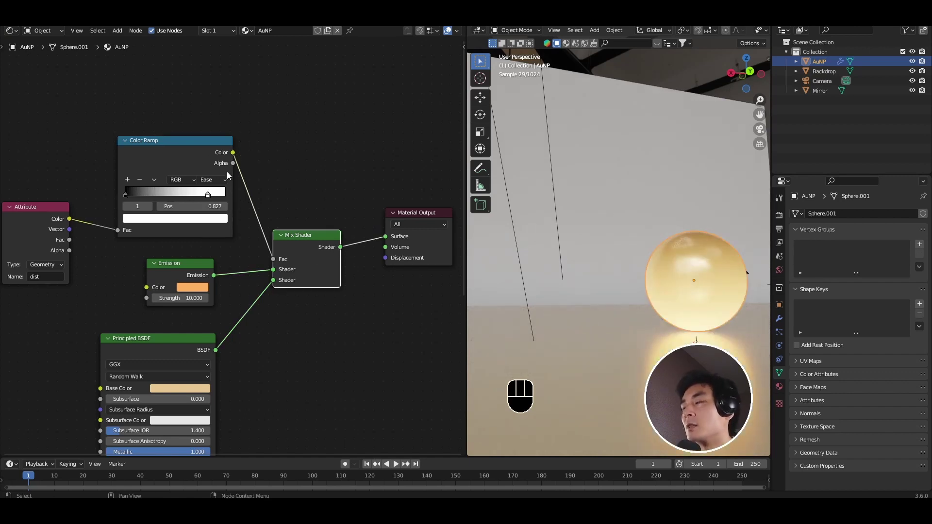
left_click_drag(208, 194, 170, 215)
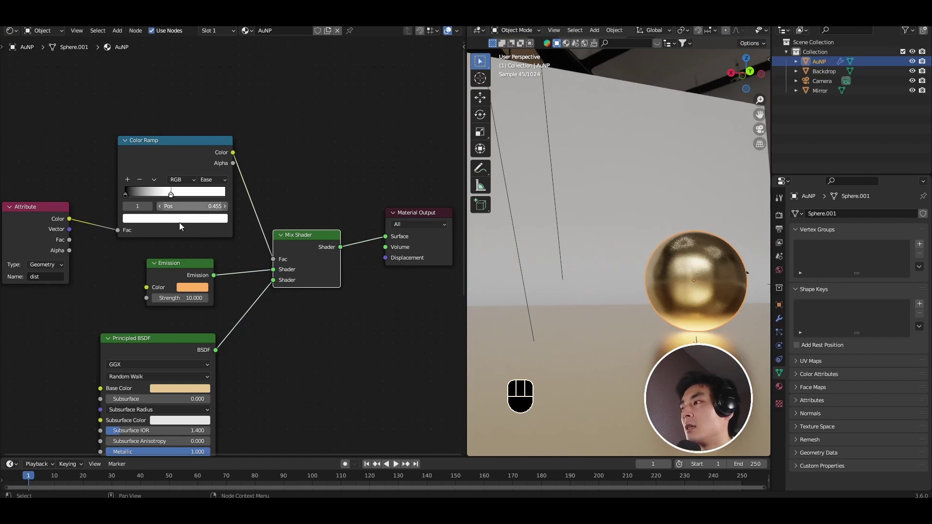
Step: Move the Attribute node up and right to tidy the shader graph
scroll(114, 233, "down", 3)
left_click_drag(114, 233, 126, 198)
scroll(117, 262, "up", 2)
middle_click_drag(114, 265, 148, 245, "shift")
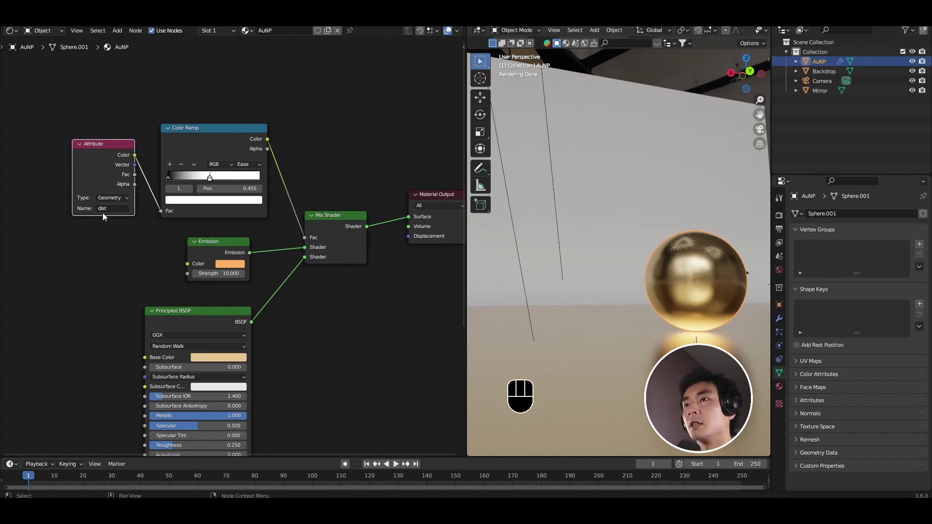
Step: Move the sphere along Z toward the mirror floor
key("g")
key("z")
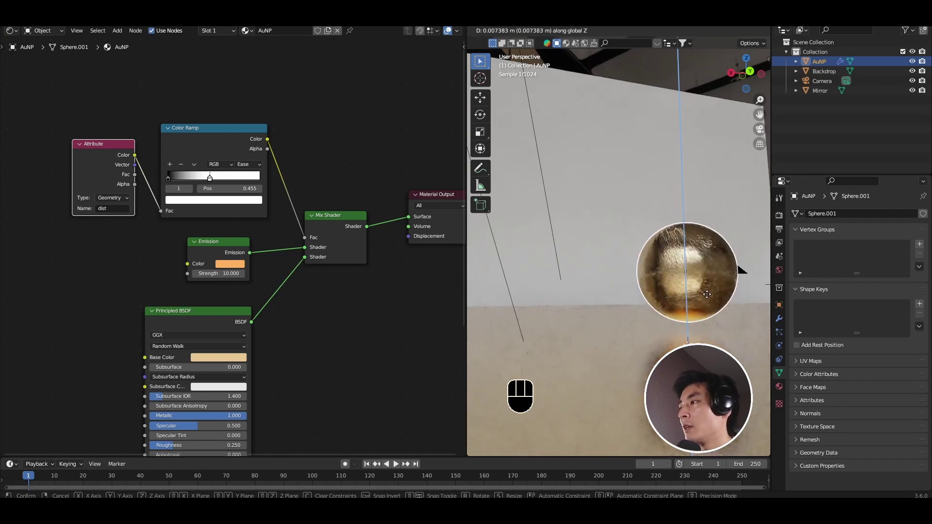
left_click(707, 297)
middle_click_drag(646, 331, 638, 336, "shift")
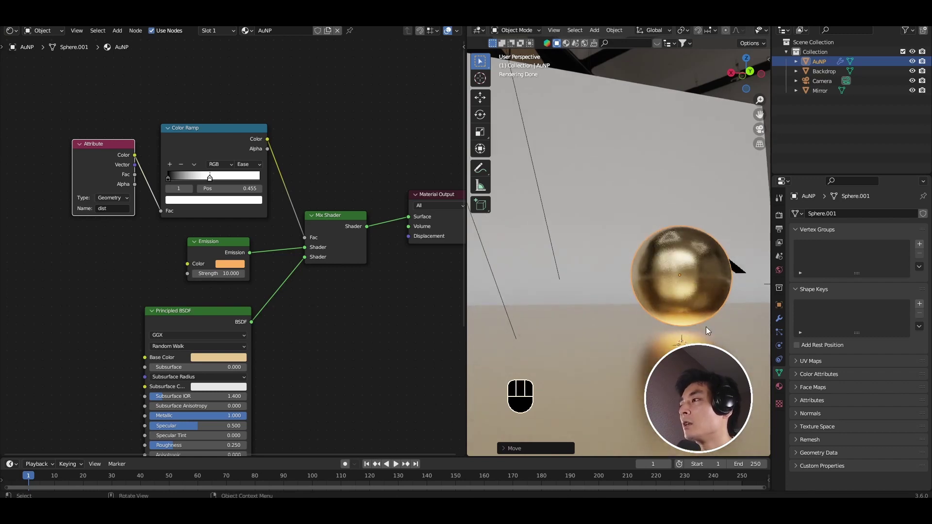
middle_click_drag(706, 327, 495, 306, "shift")
Step: Fine-tune the sphere's Z height with two small moves, cancelling a final attempt
key("g")
key("z")
left_click(692, 304)
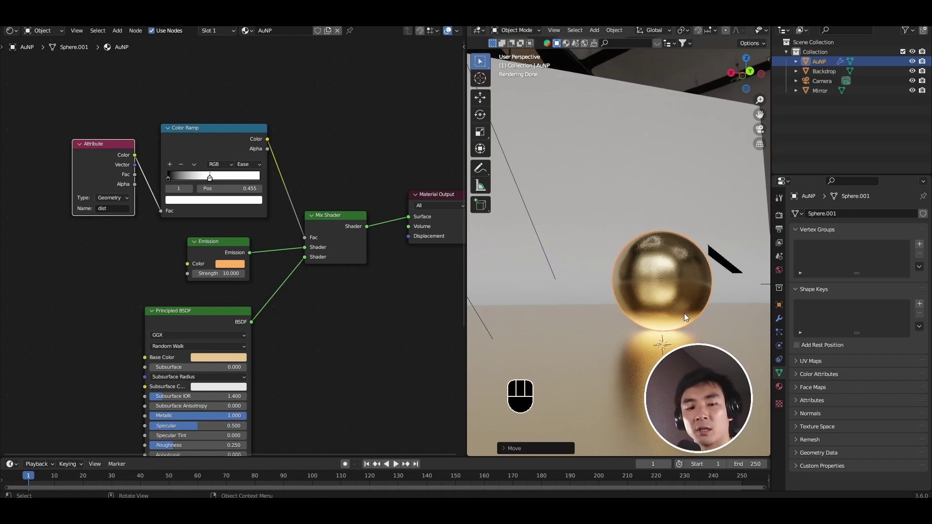
key("g")
key("z")
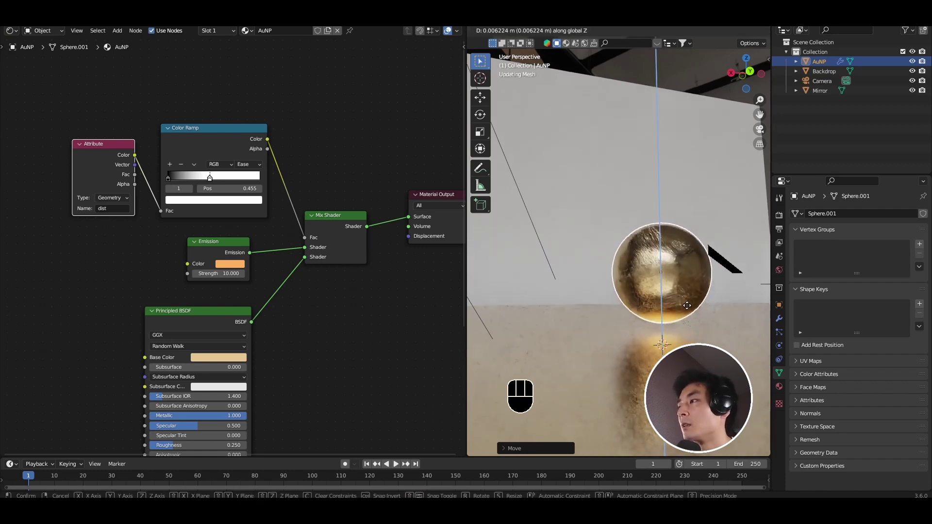
left_click(689, 310)
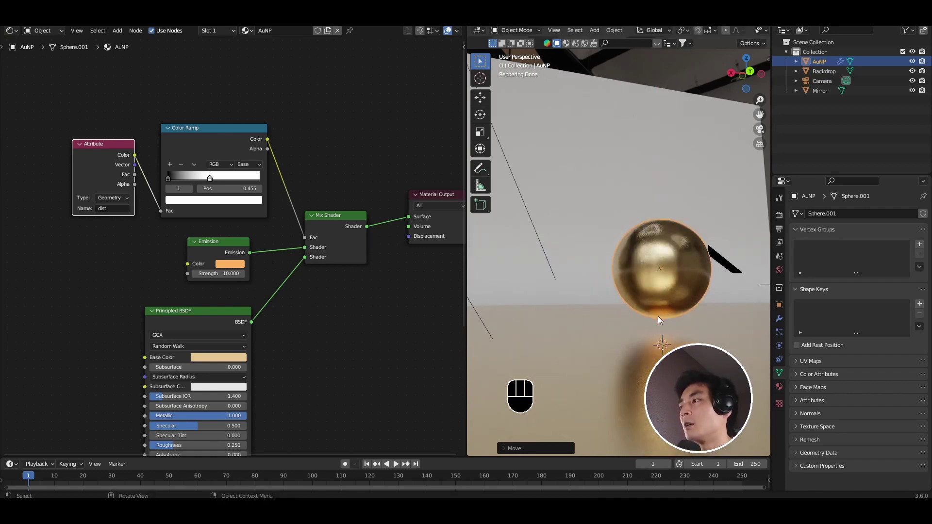
key("g")
key("z")
right_click(676, 325)
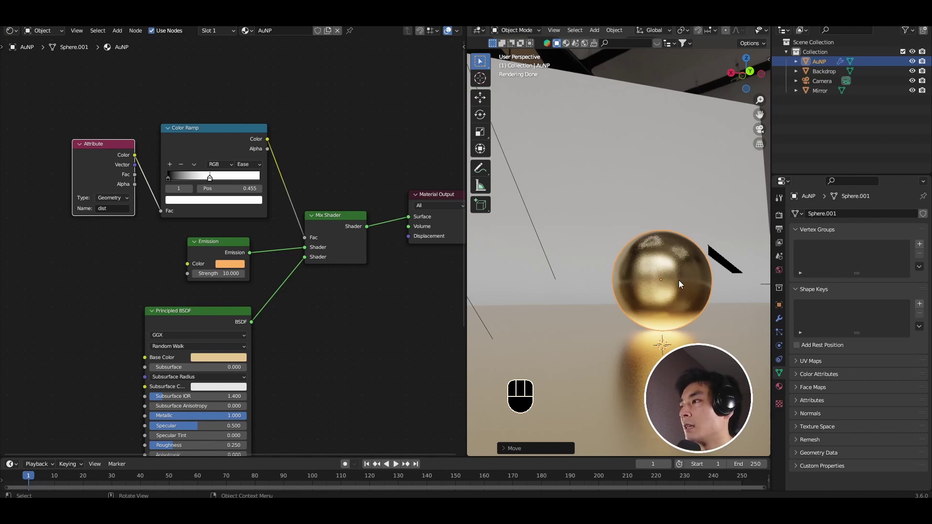
Step: In the geometry nodes, lower the Float Curve point to 0.2000, 0.8250 and inspect the sphere
left_click(11, 30)
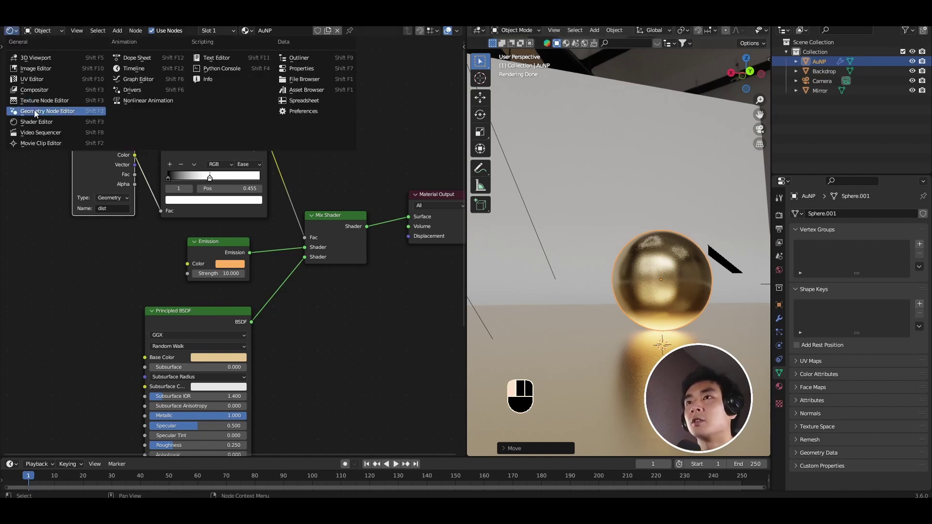
left_click(35, 111)
scroll(266, 327, "up", 5)
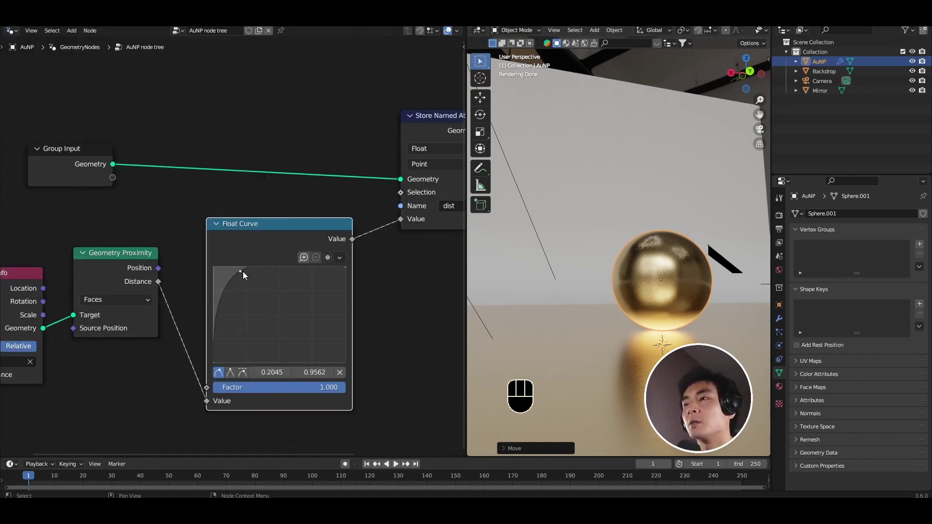
scroll(243, 282, "up", 3)
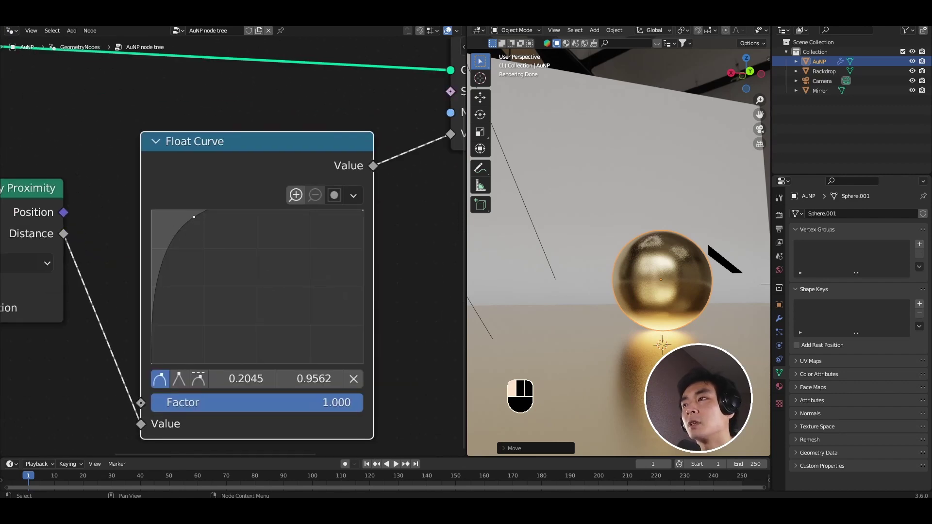
left_click_drag(195, 217, 194, 237)
scroll(692, 279, "down", 4)
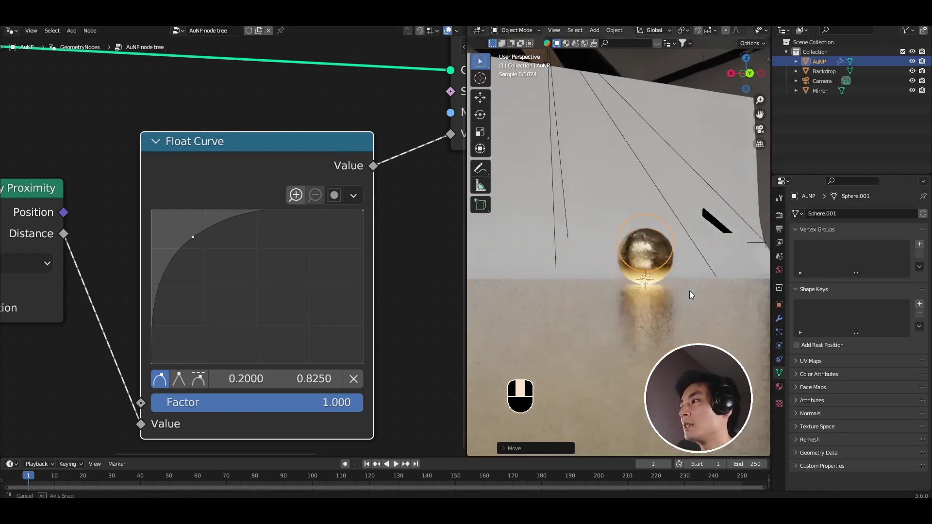
middle_click_drag(521, 311, 696, 231)
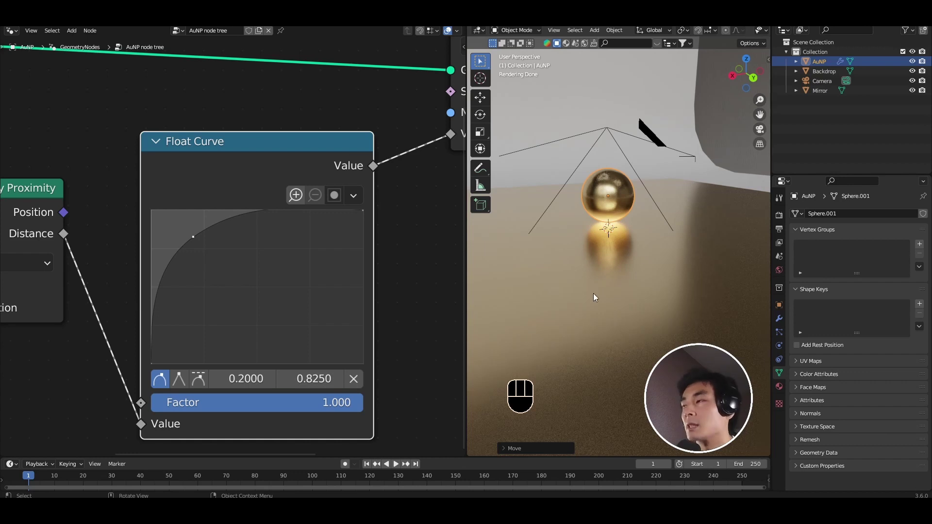
scroll(616, 214, "up", 3)
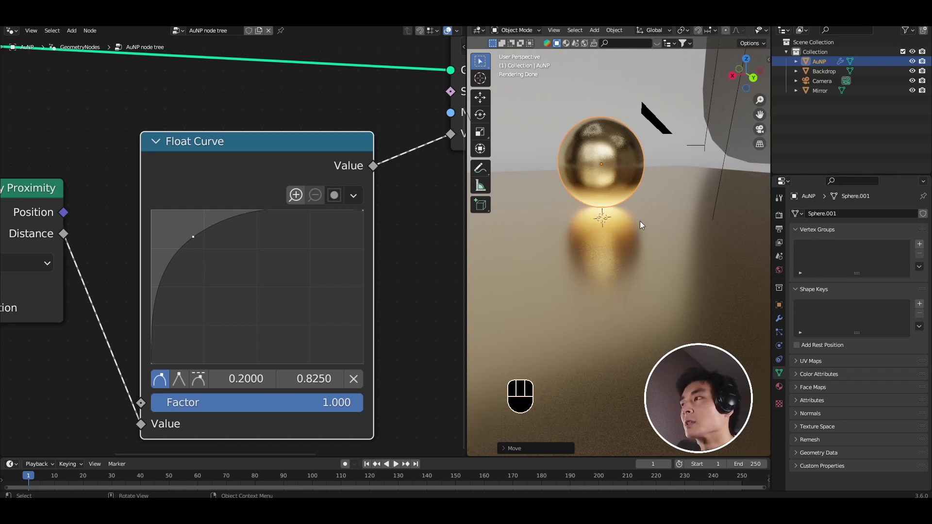
Step: Reselect the gold sphere AuNP after inspecting the mirror, and widen the 3D viewport
left_click(600, 231)
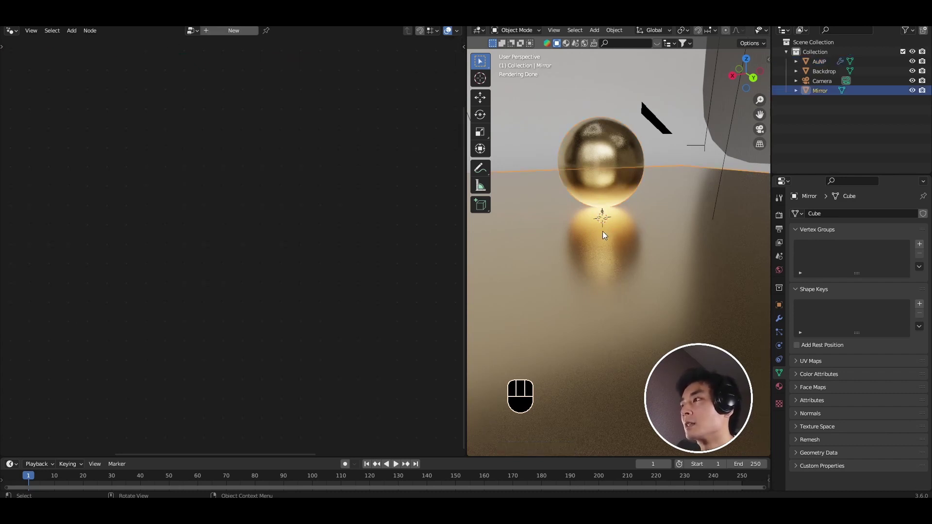
middle_click_drag(721, 176, 724, 117)
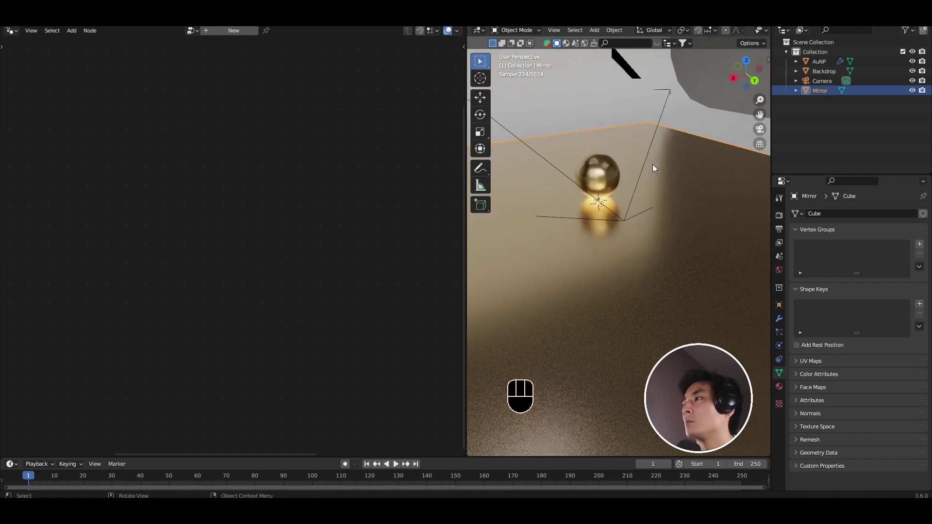
middle_click_drag(652, 164, 699, 214, "shift")
scroll(664, 180, "up", 3)
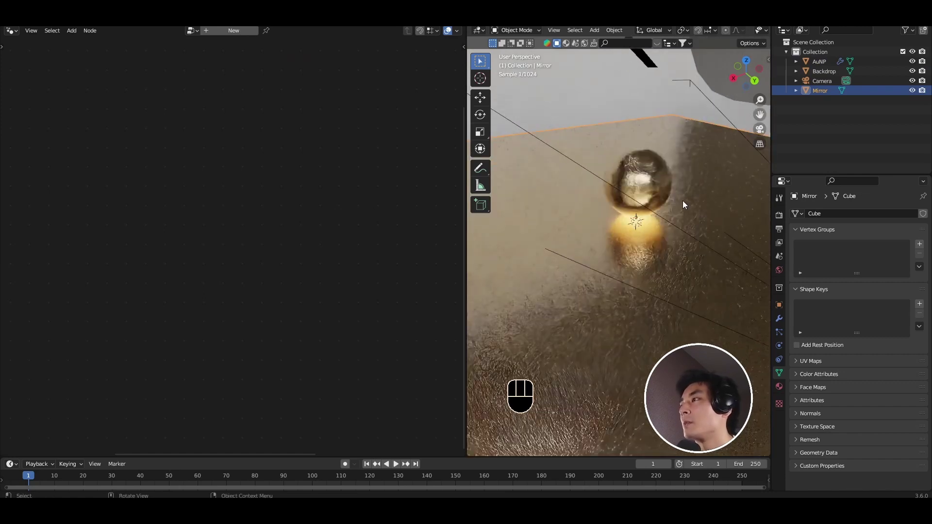
left_click(664, 179)
scroll(320, 261, "down", 4)
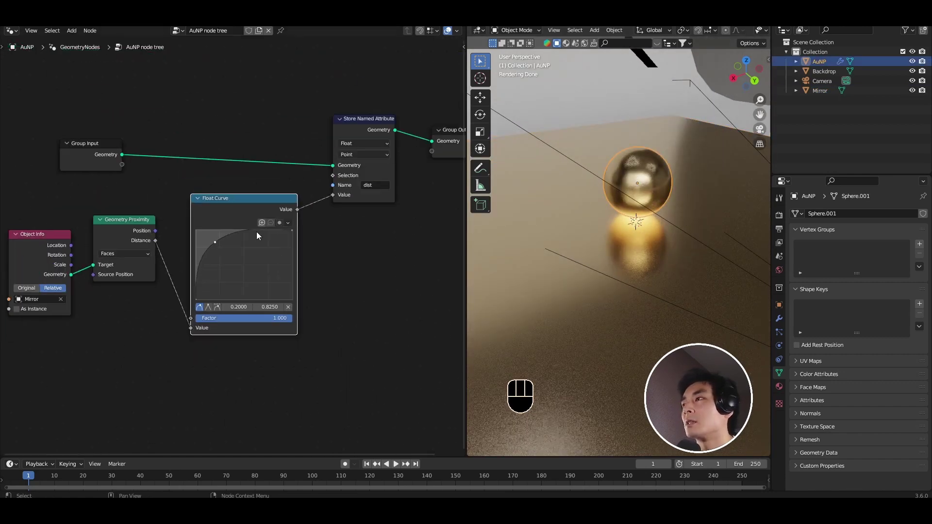
left_click_drag(466, 209, 305, 209)
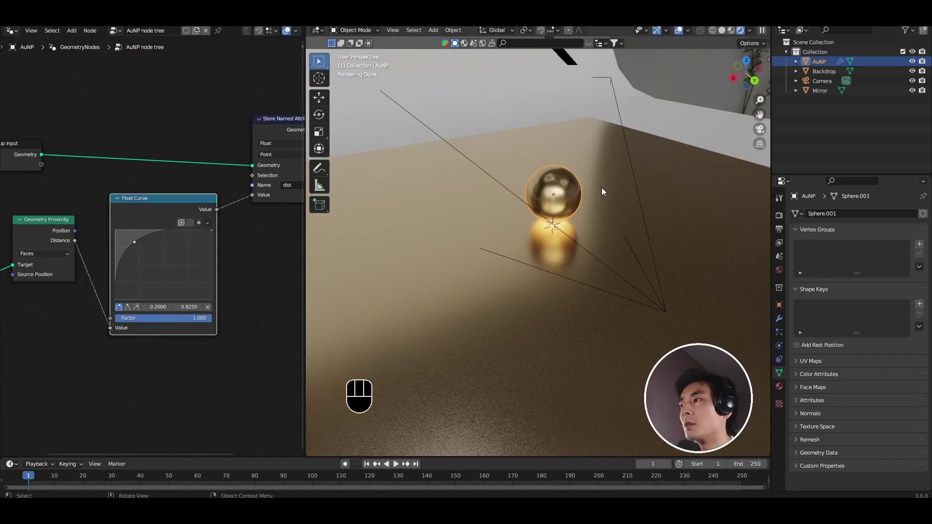
key("ctrl")
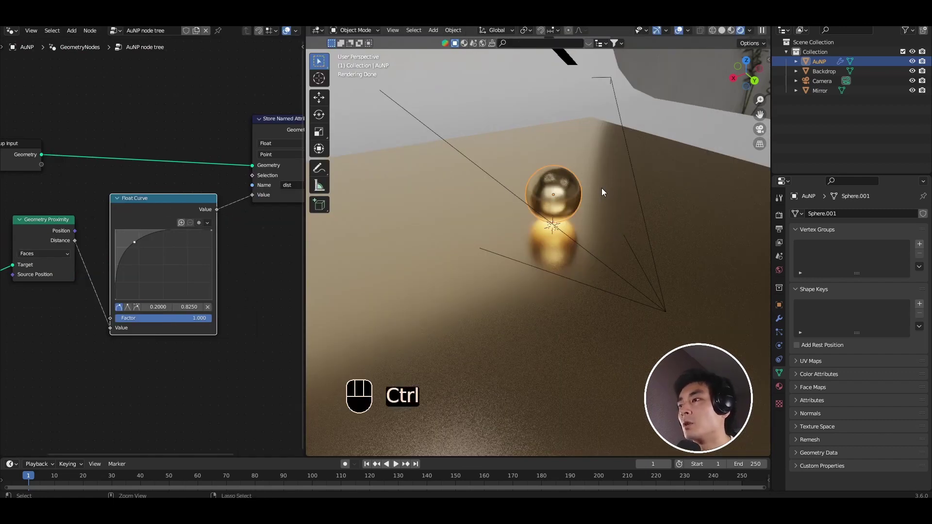
Step: Place linked copies of AuNP left, upper-left and upper-right, then view through the camera
key("alt+d")
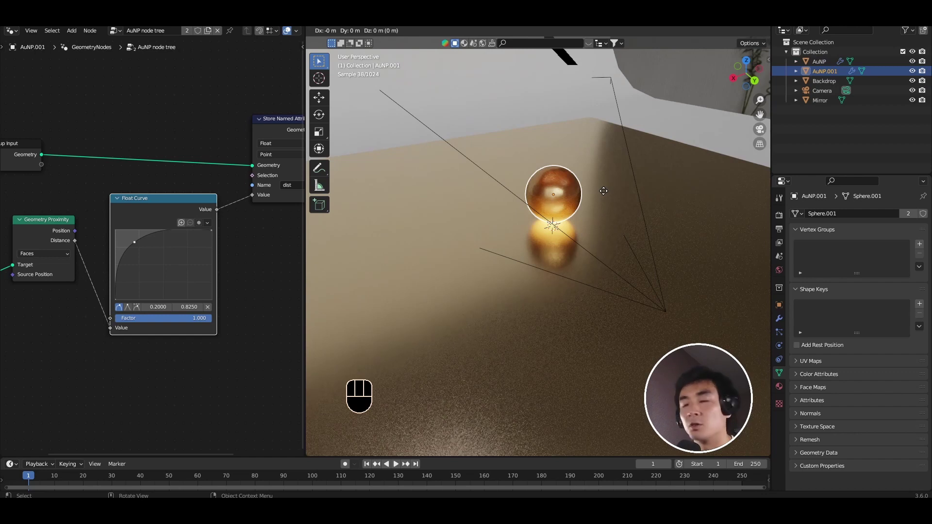
left_click(537, 150)
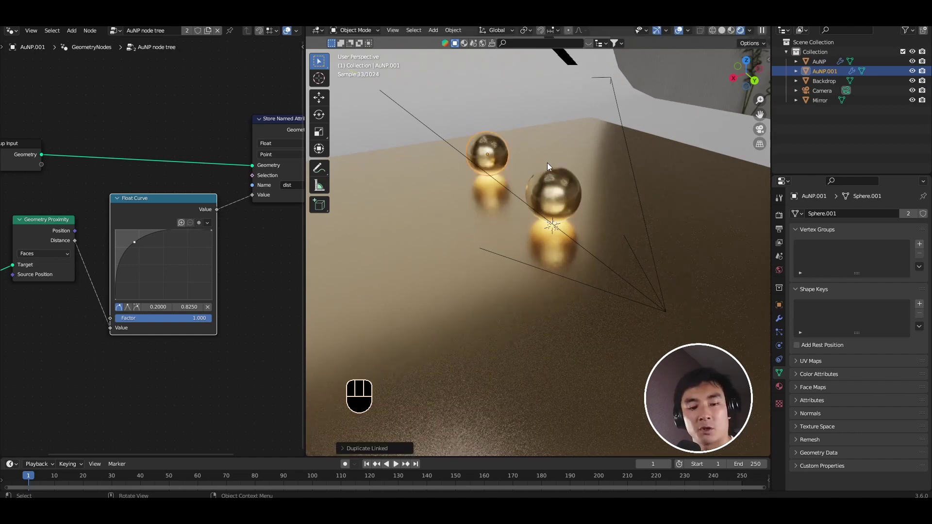
key("alt+d")
right_click(547, 163)
key("g")
left_click(638, 155)
key("alt+d")
left_click(462, 222)
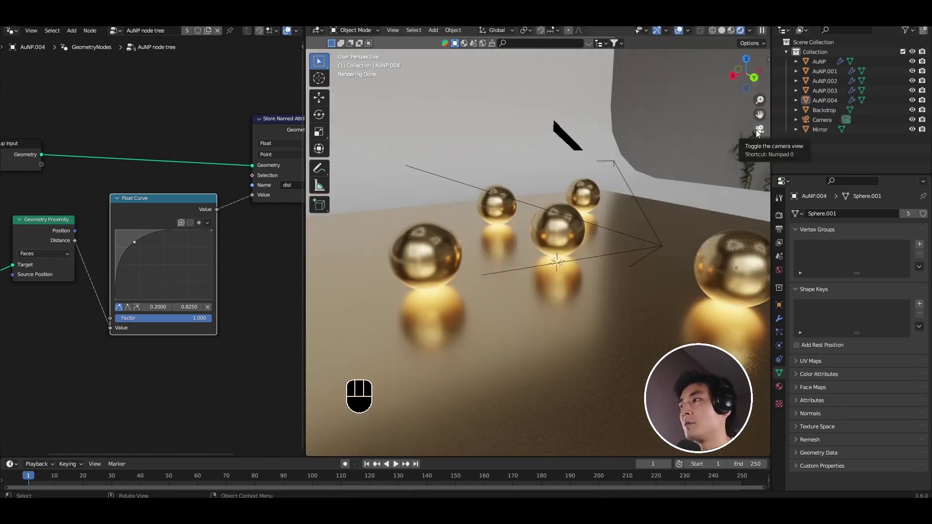
left_click(759, 130)
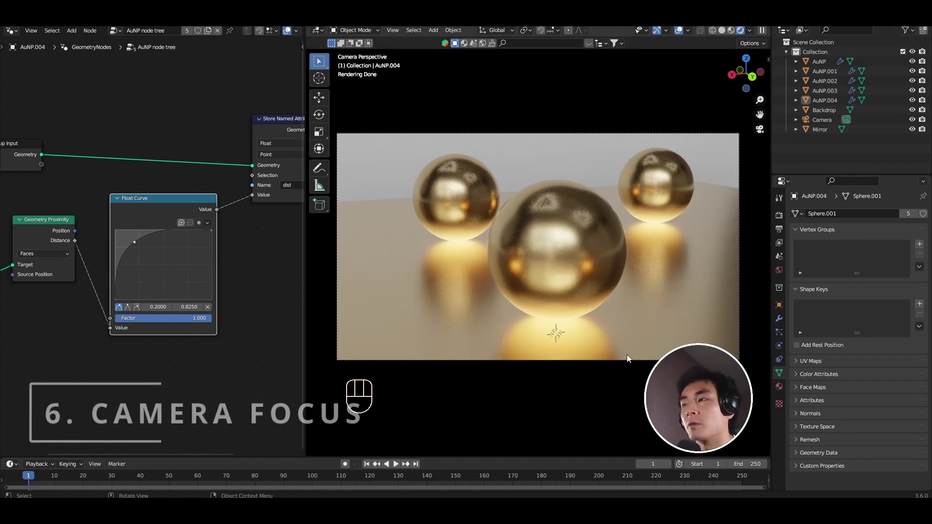
Step: Add a Plain Axes empty and rename it 'Focus'
key("shift+a")
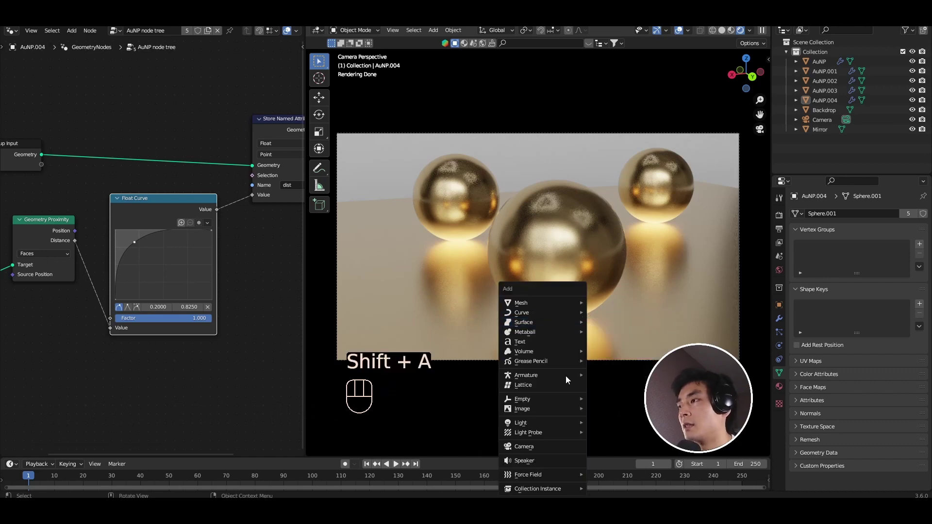
mouse_move(561, 400)
left_click(607, 400)
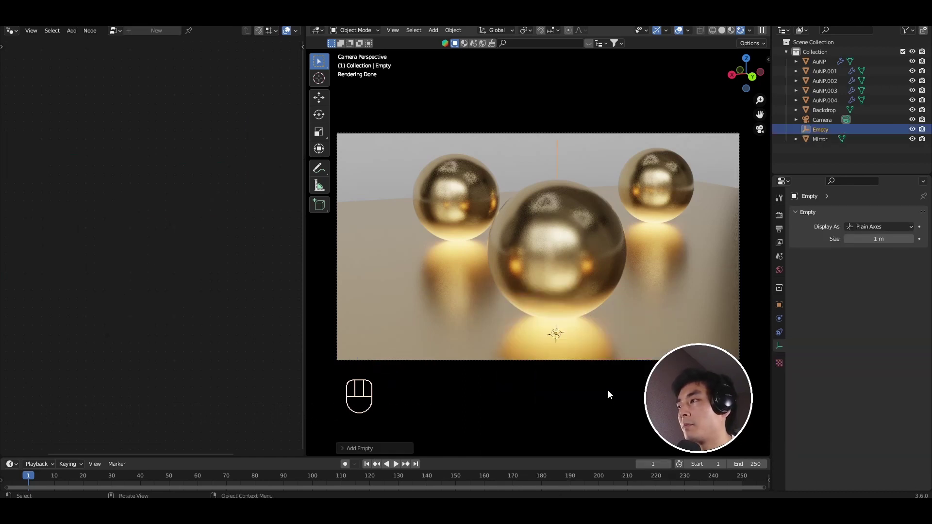
double_click(820, 129)
type("Focus")
key("Return")
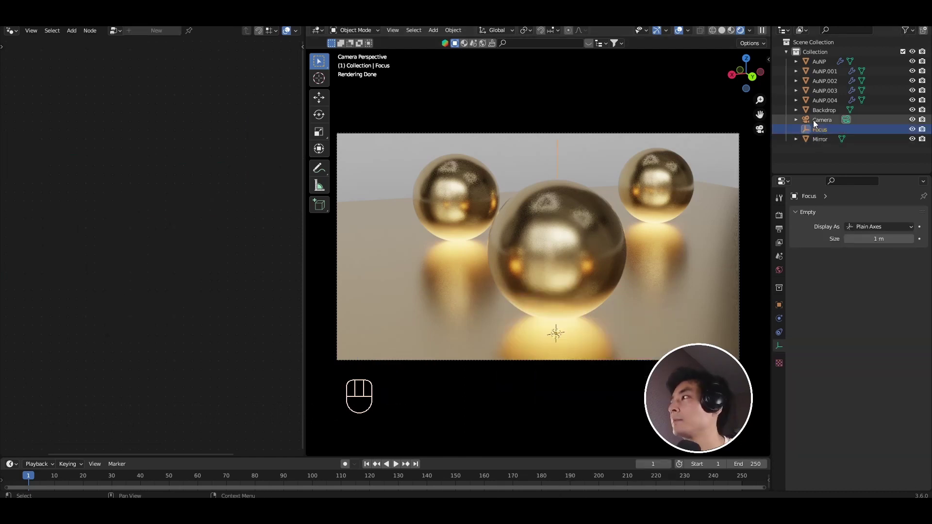
Step: Raise the Focus empty along Z and scale it down to about 0.137
middle_click_drag(573, 243, 534, 257)
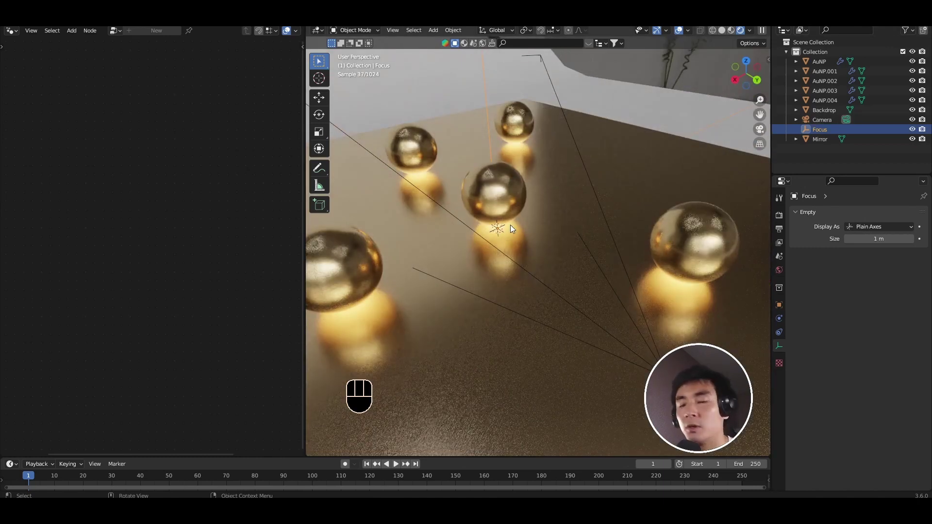
key("g")
key("z")
left_click(518, 214)
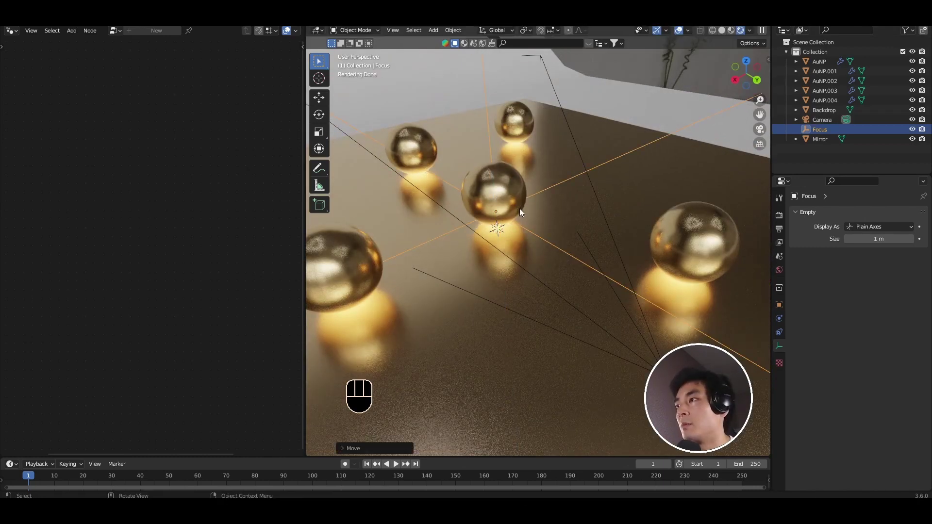
key("s")
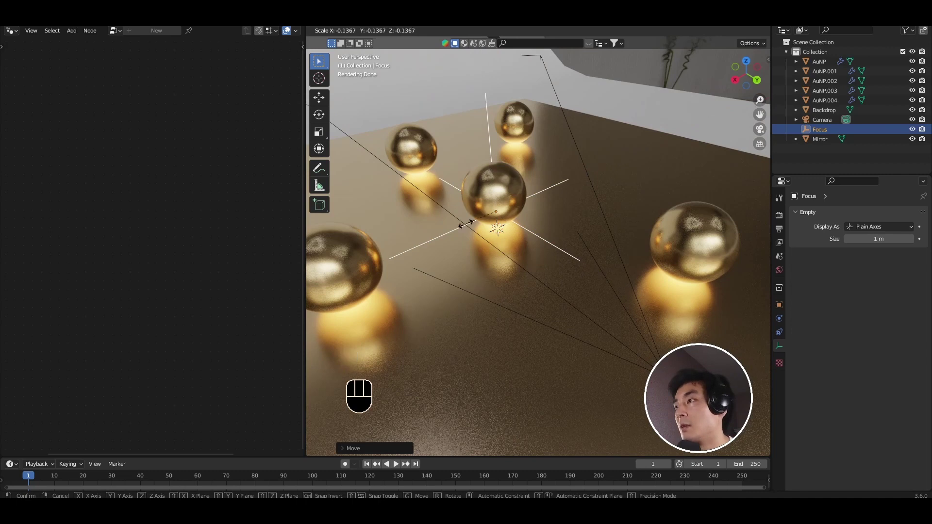
left_click(488, 216)
key("KP_0")
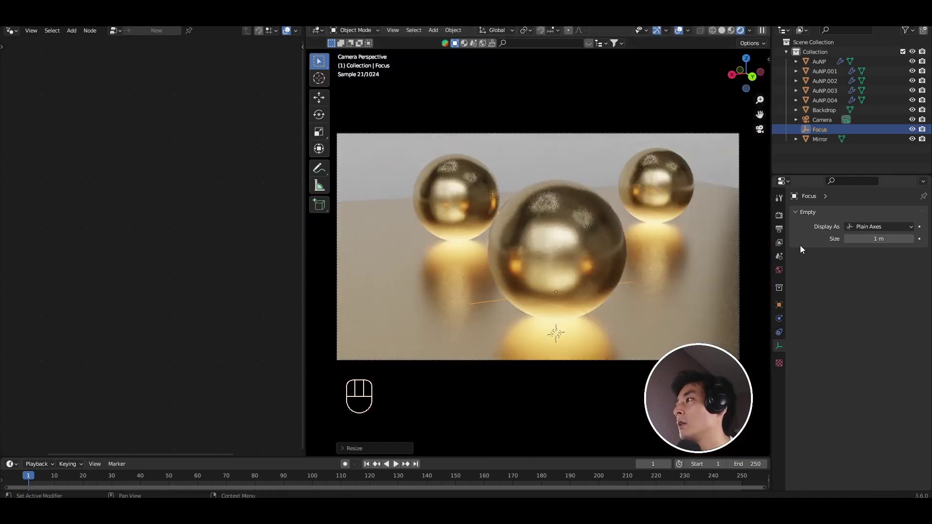
Step: Enable the camera's depth of field with the Focus empty as focus object
left_click(824, 120)
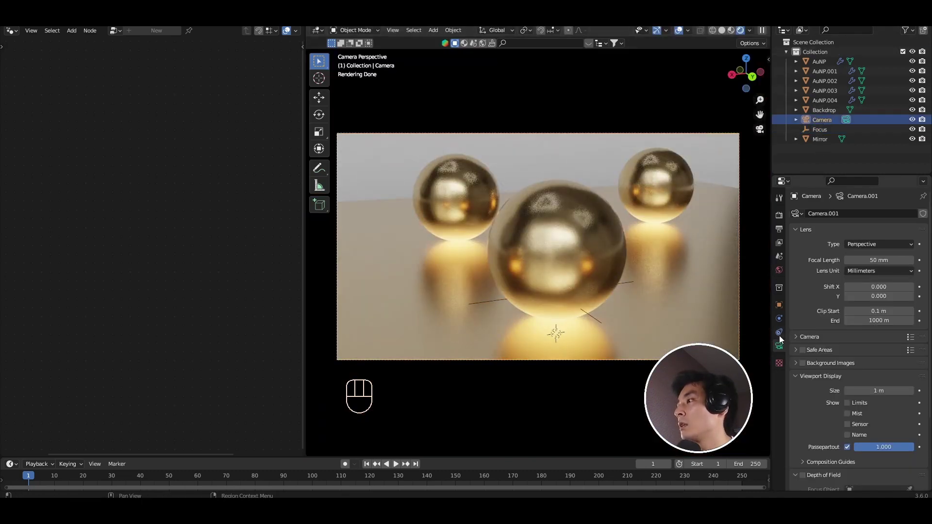
scroll(820, 260, "down", 4)
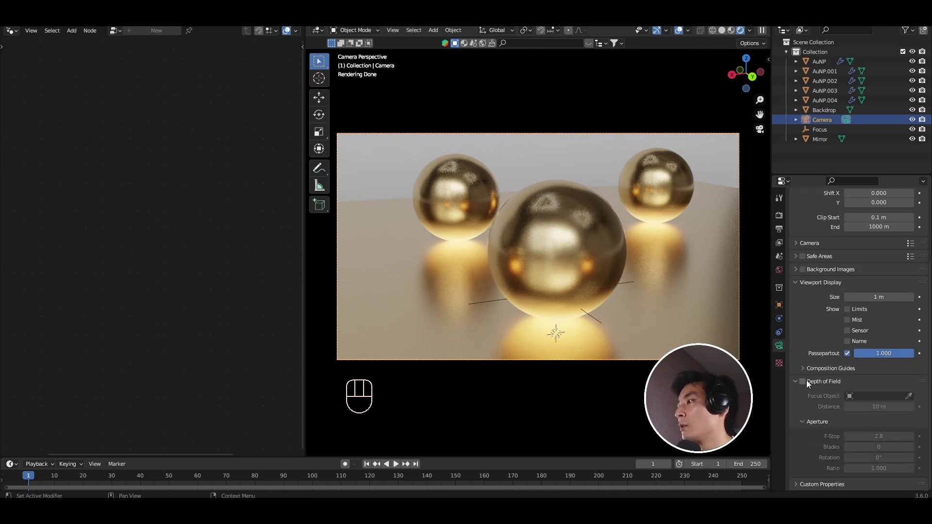
left_click(806, 380)
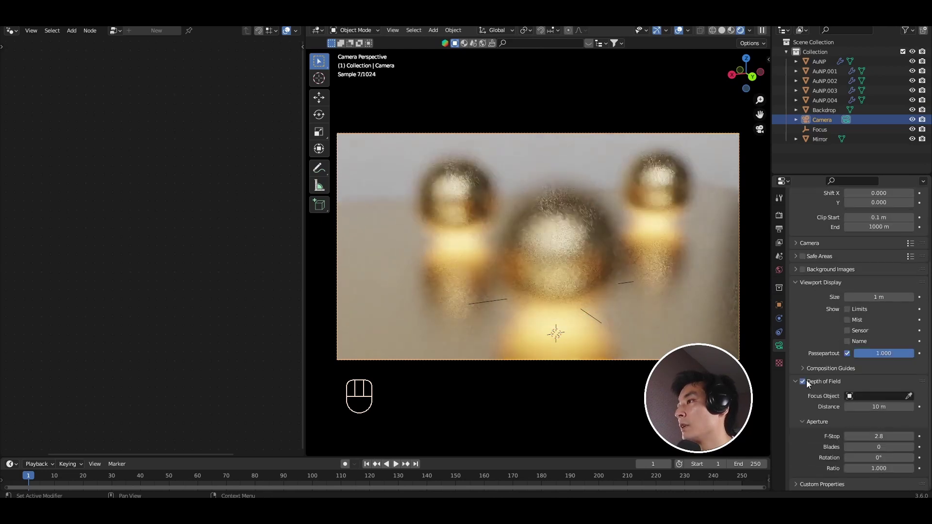
left_click(909, 396)
left_click(820, 129)
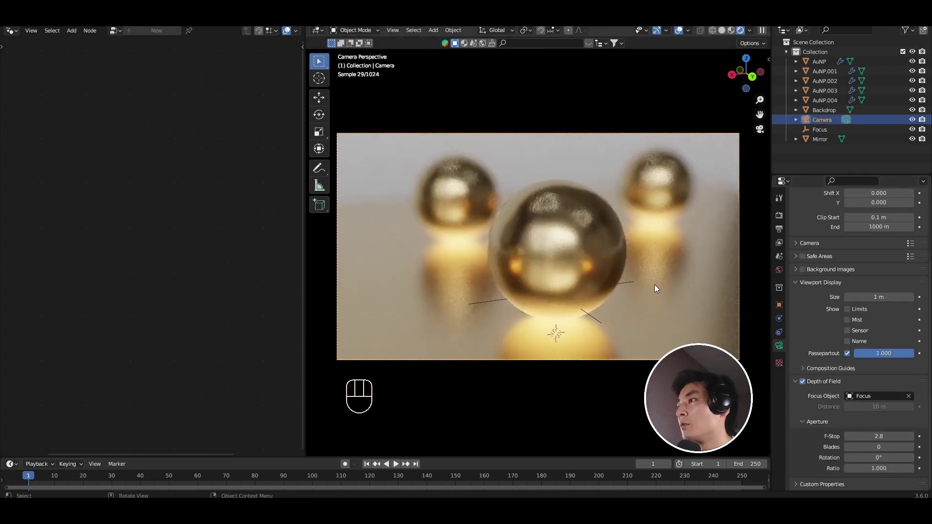
Step: Set the camera's F-Stop to 3.4
left_click(850, 436)
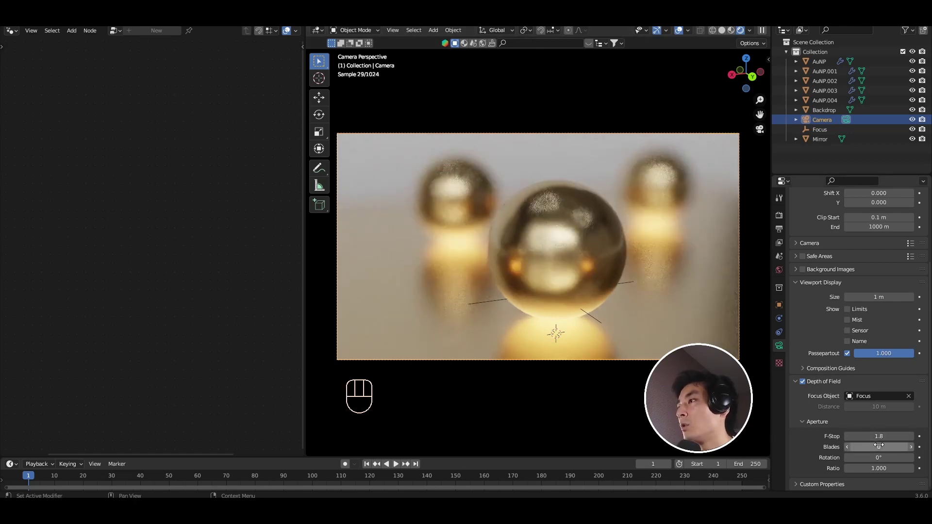
left_click(911, 436)
left_click(911, 436)
left_click(911, 436)
left_click(911, 436)
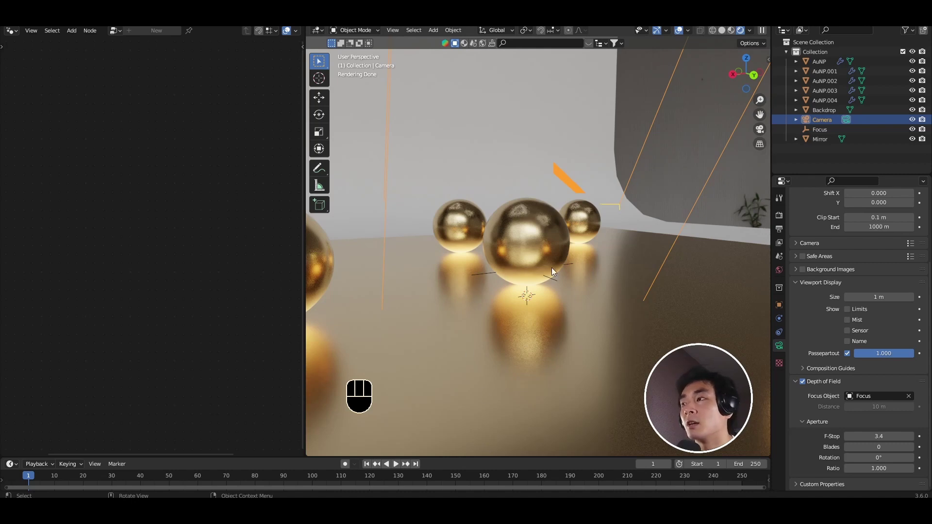
Step: Move the middle gold sphere vertically to a new height
scroll(552, 276, "up", 2)
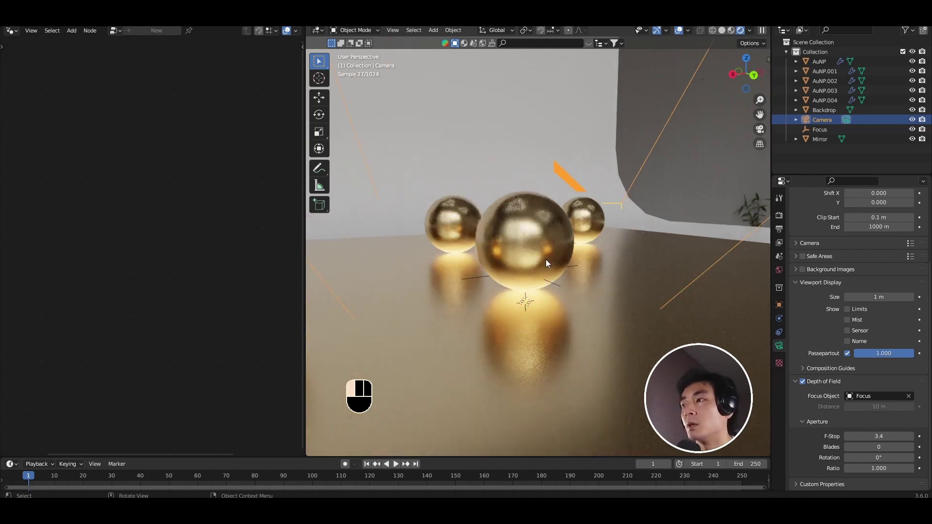
left_click(546, 261)
key("g")
key("z")
left_click(539, 301)
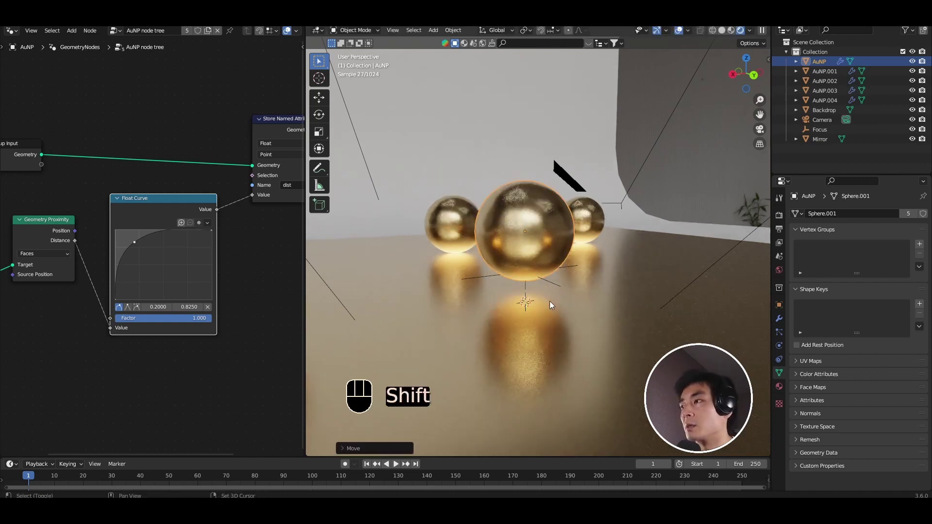
Step: Add a cube scaled to 0.2655 as a spacer slab under the spheres
key("shift+a")
mouse_move(490, 203)
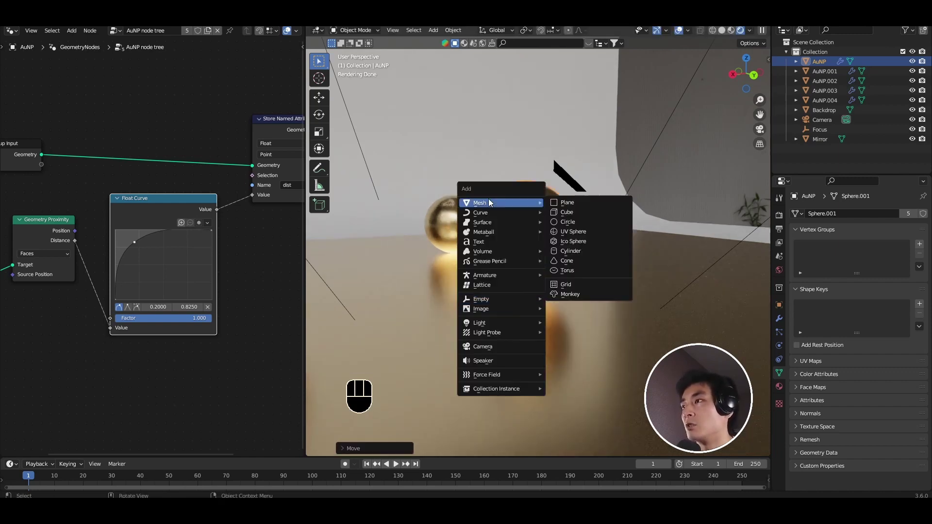
left_click(566, 212)
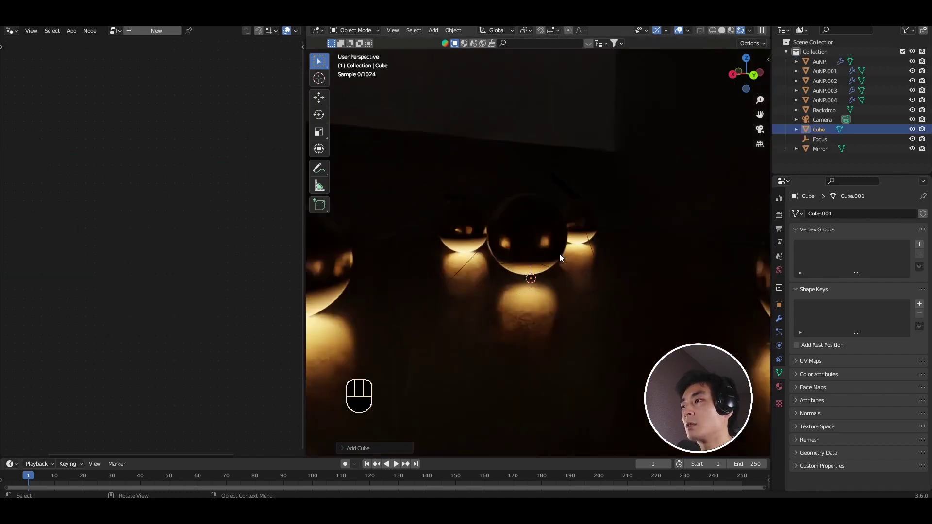
scroll(560, 257, "down", 5)
key("s")
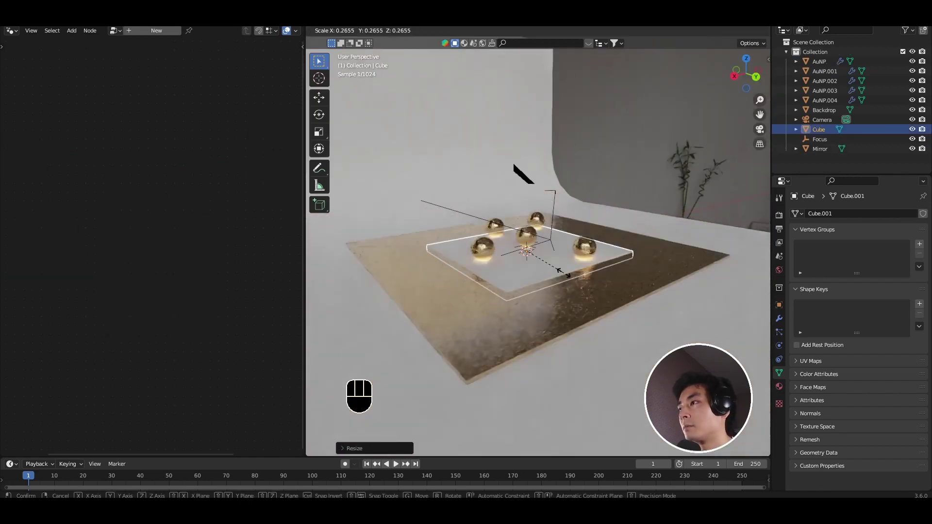
left_click(563, 273)
key("g")
left_click(564, 274)
scroll(559, 281, "up", 4)
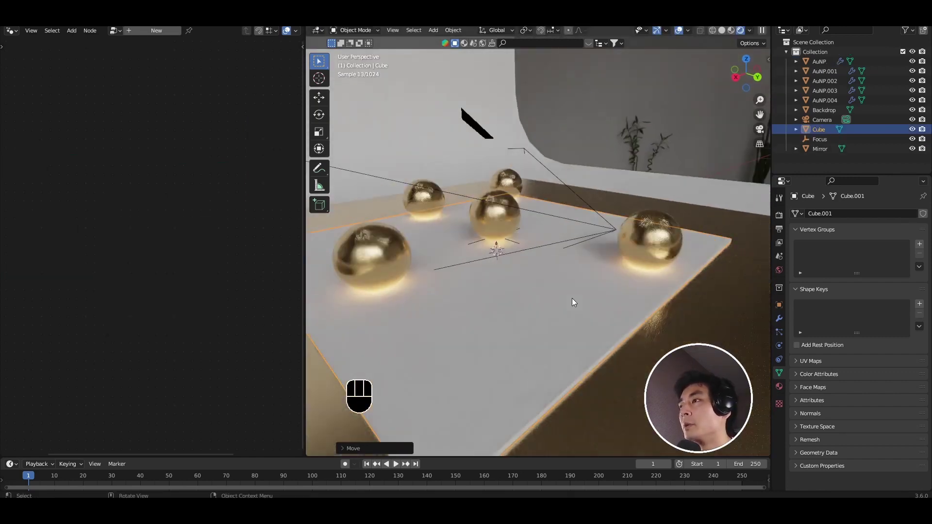
left_click(759, 129)
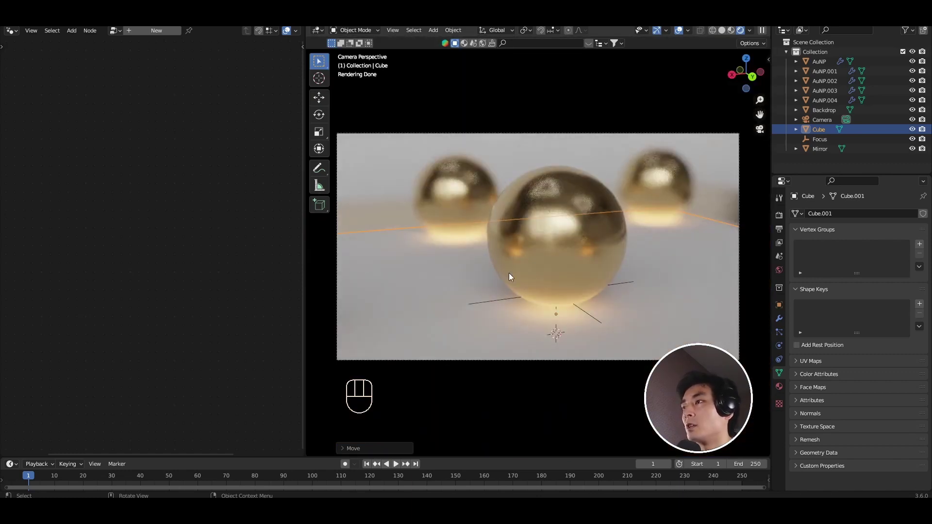
scroll(509, 273, "down", 2)
middle_click_drag(562, 291, 569, 278)
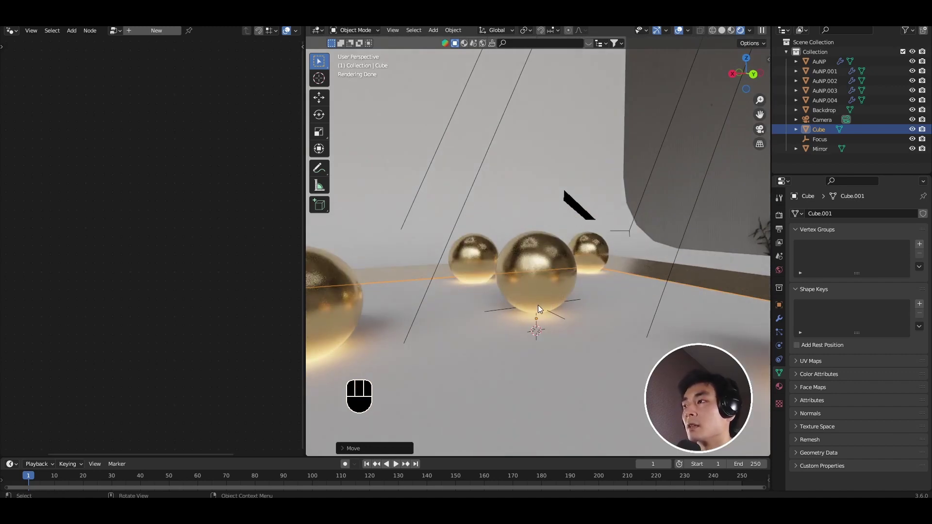
left_click(542, 291)
key("g")
key("z")
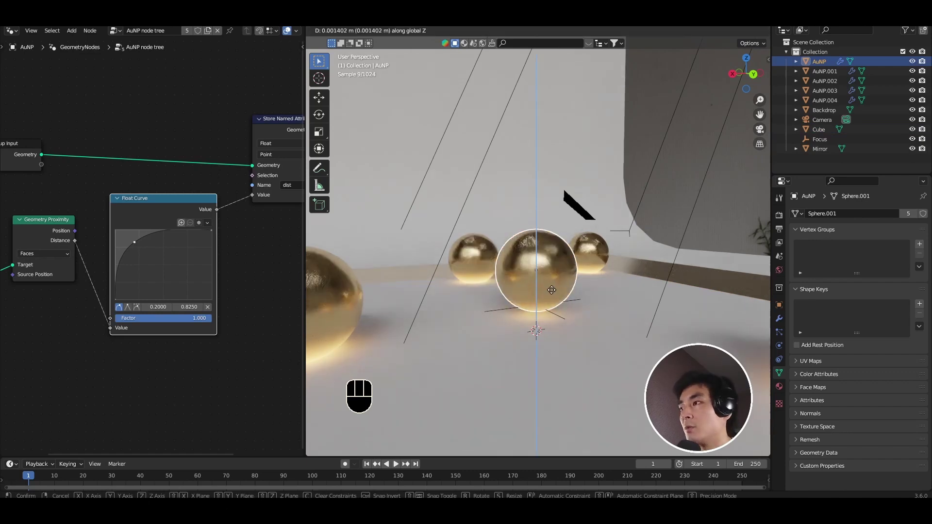
right_click(551, 290)
left_click(559, 371)
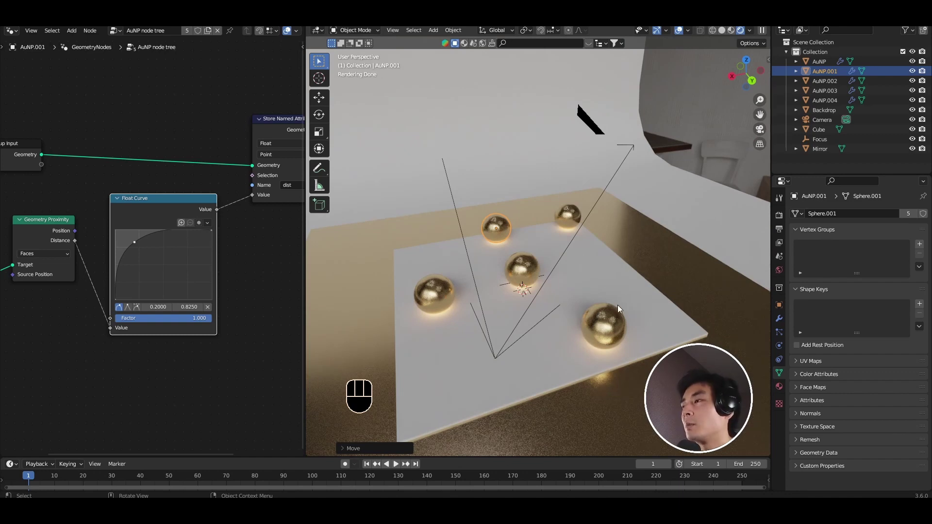
middle_click_drag(545, 291, 569, 267)
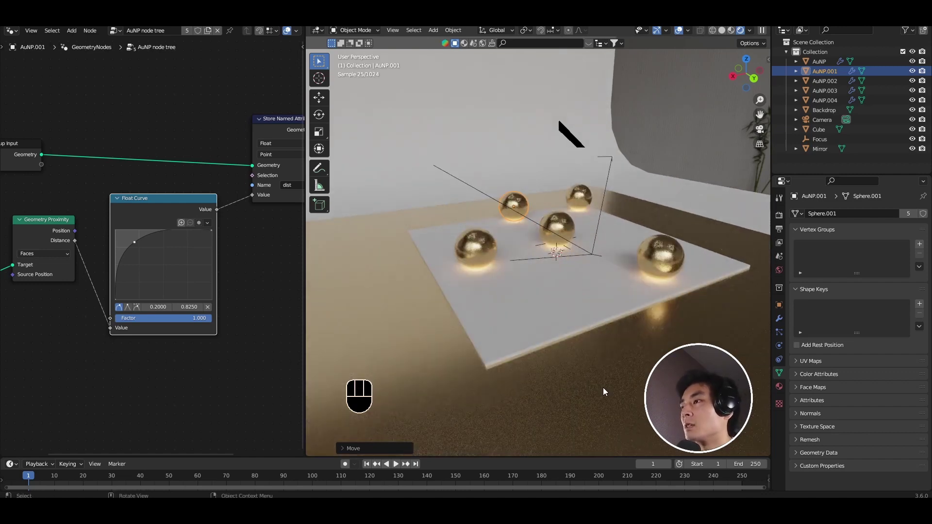